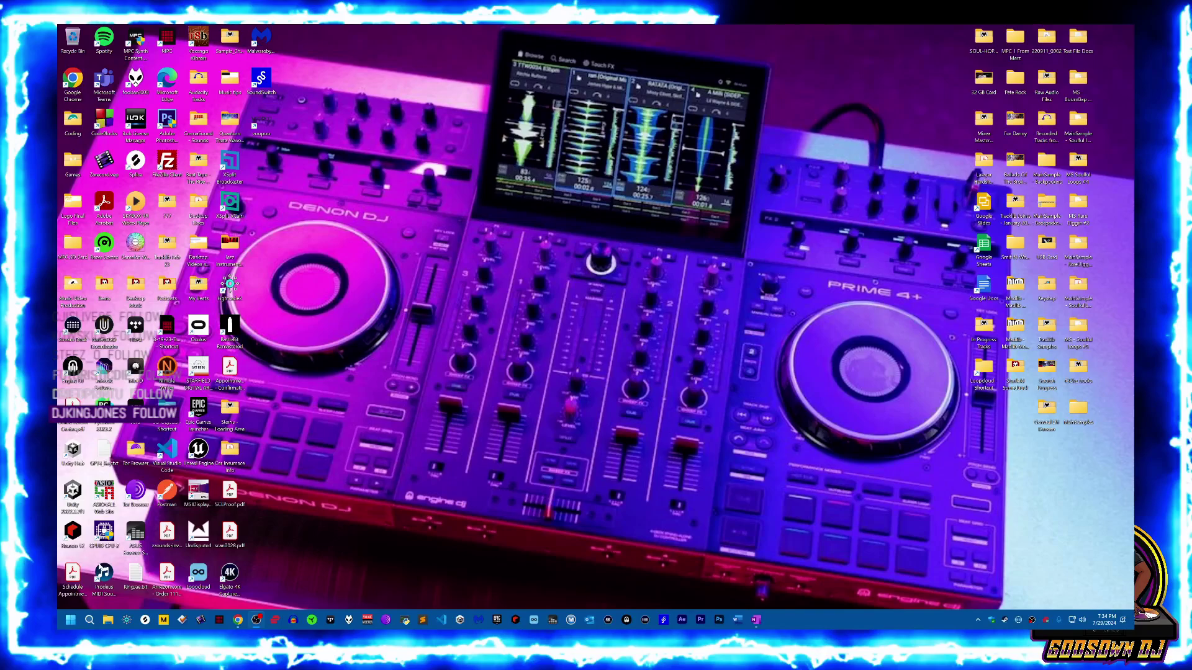
Step: Launch Microsoft Store by searching 'm' from the Windows Start menu
left_click(70, 620)
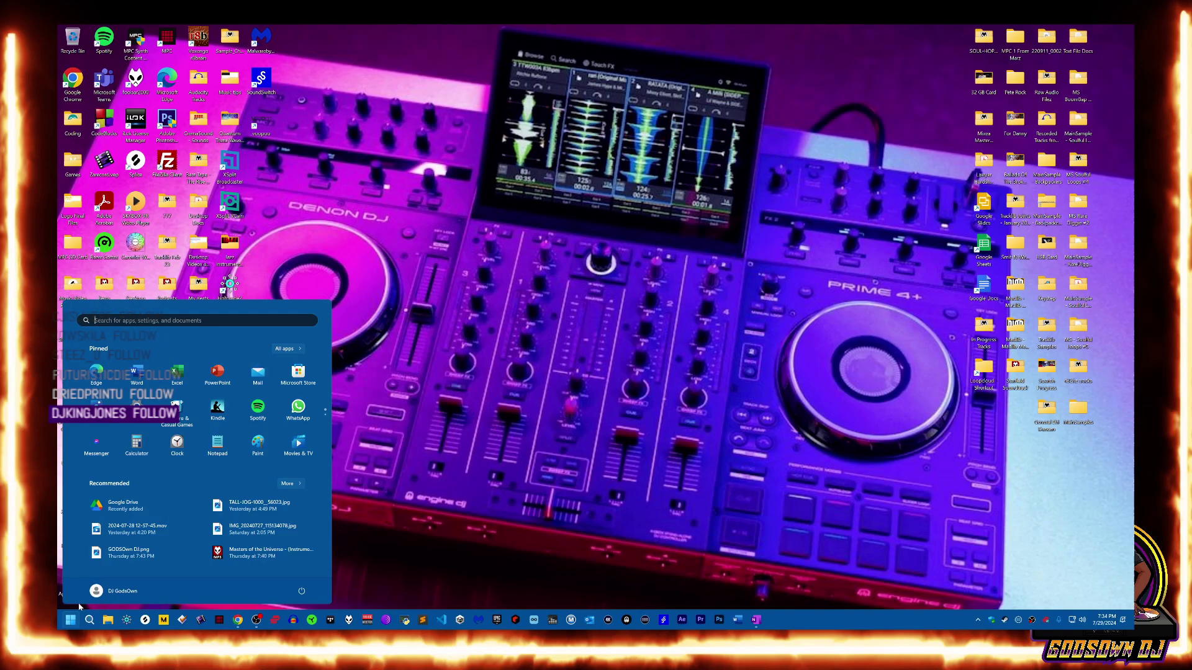
type("ms store")
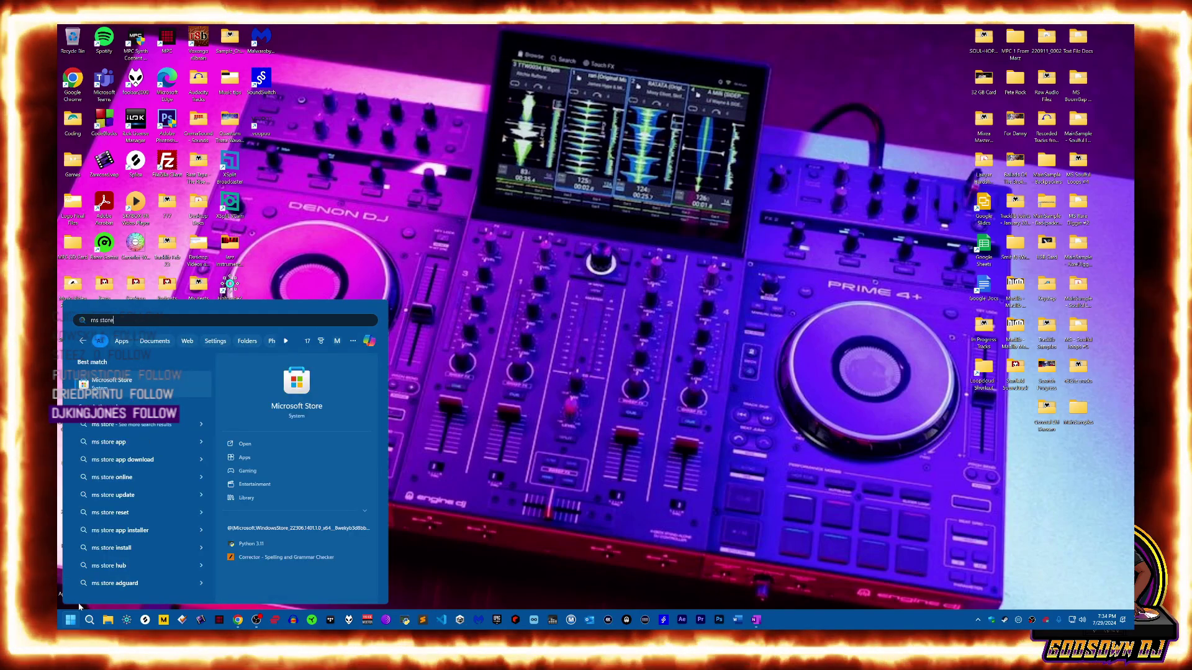
key("Return")
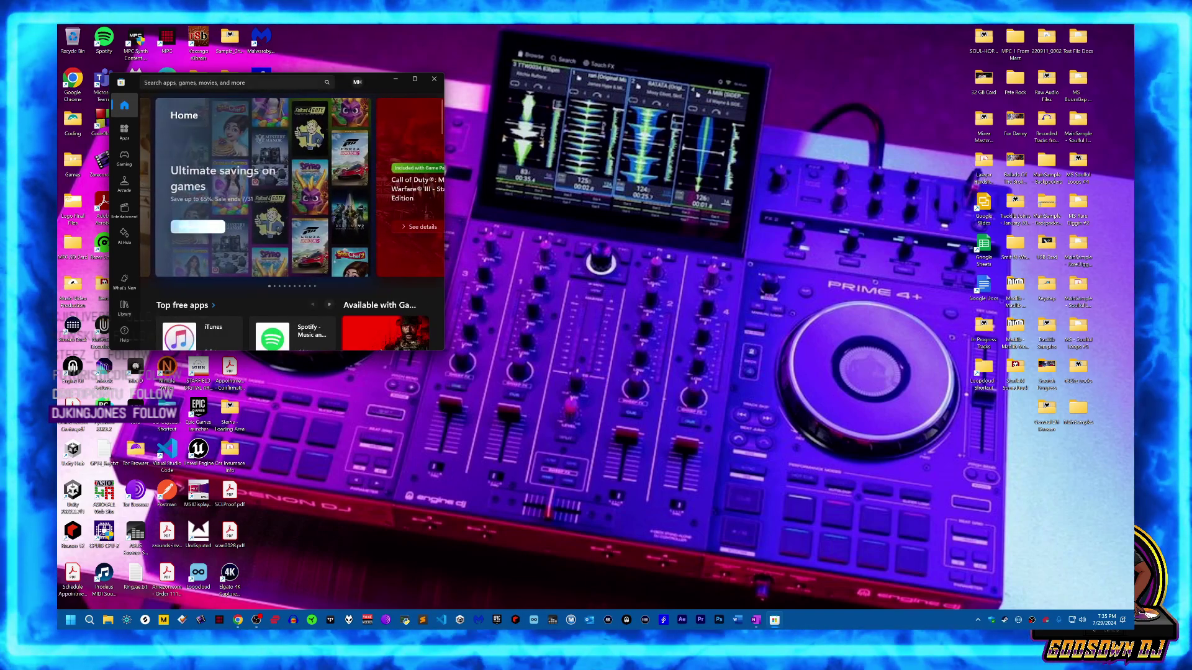
Step: Rerun the recent 'mp3tag' Store search to show the installed Mp3tag app
left_click(186, 83)
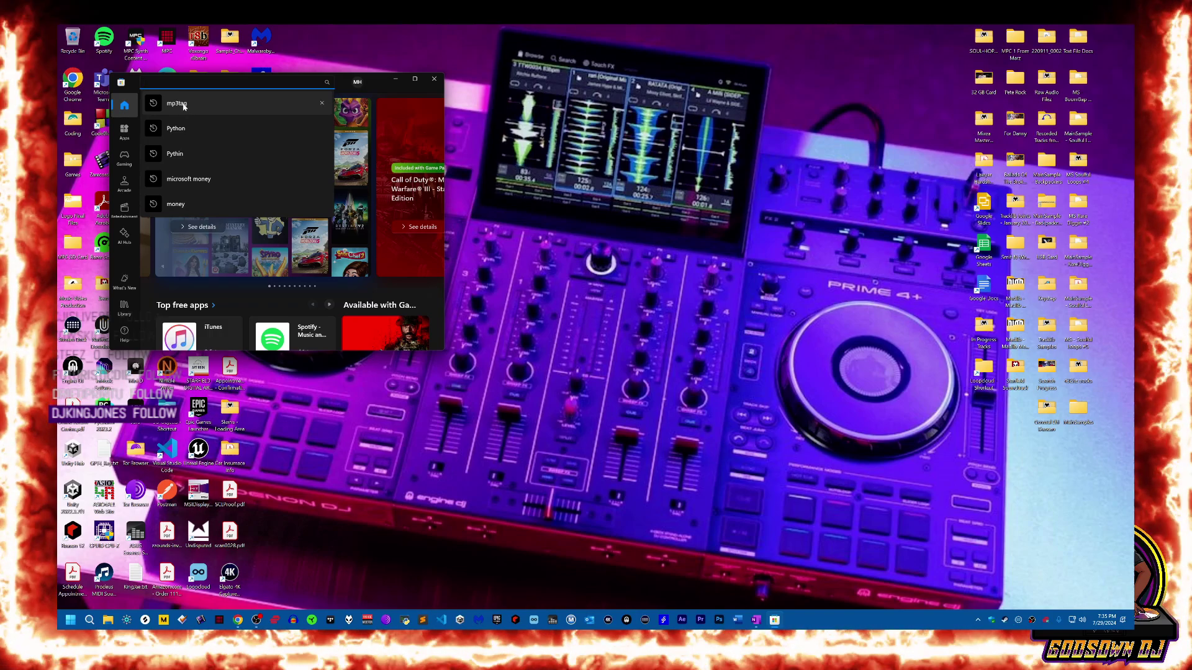
left_click(180, 104)
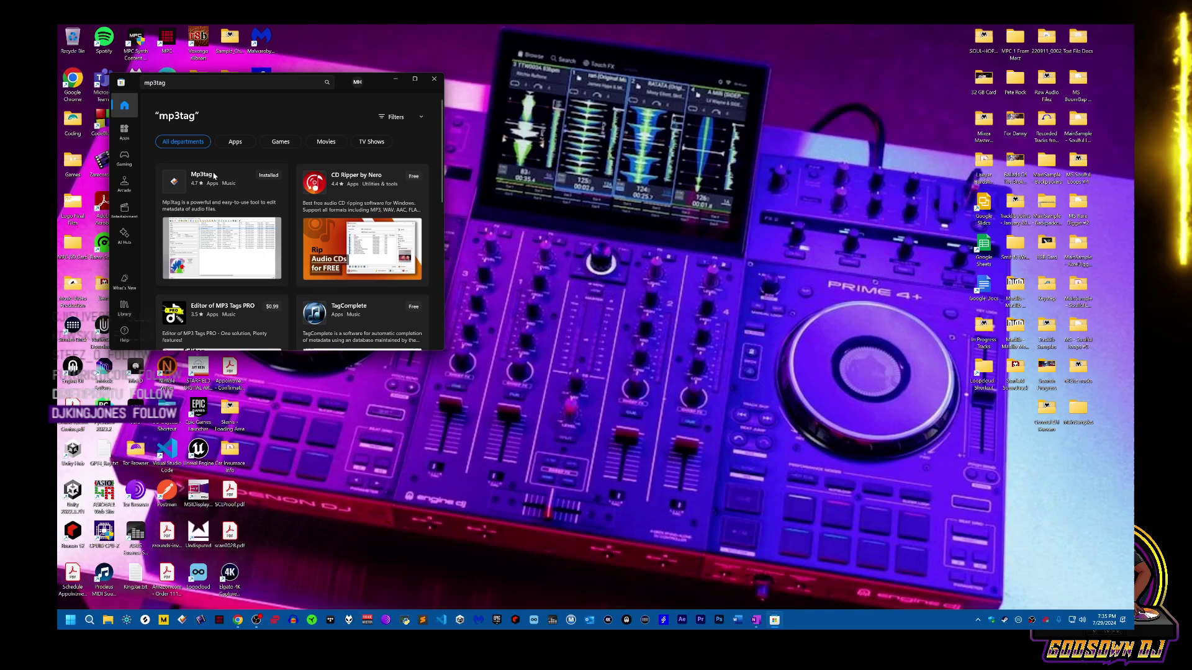
mouse_move(209, 184)
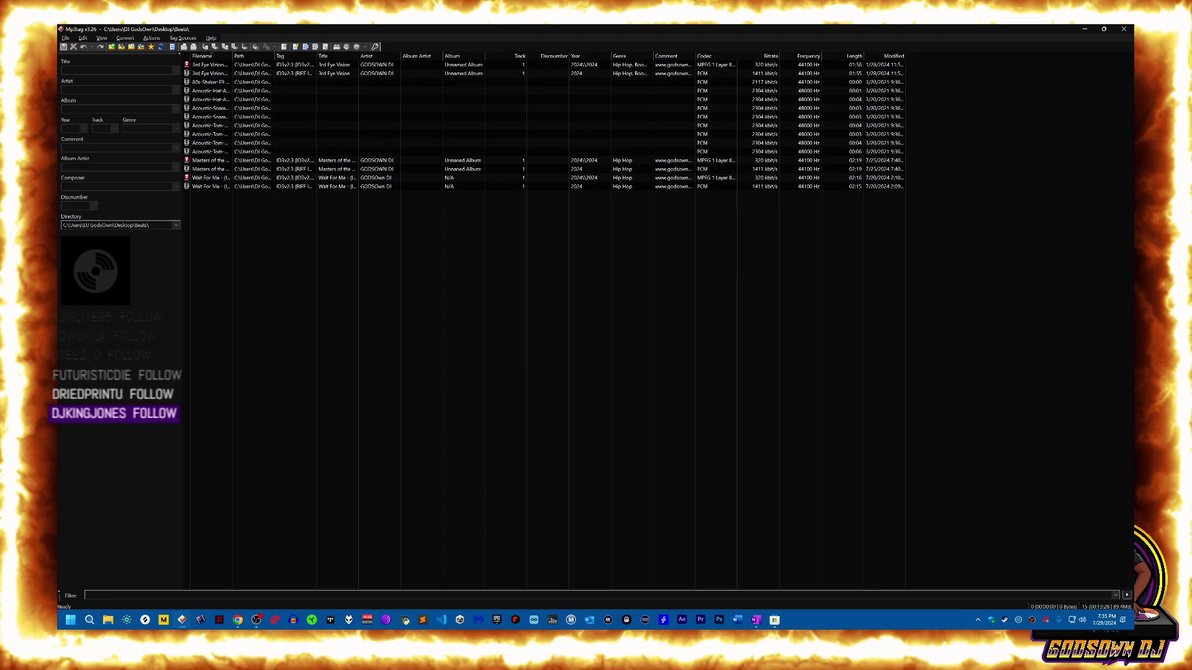
Step: Look through Mp3tag's File, View, Convert, Actions and Tag Sources menus, ending on File
left_click(67, 39)
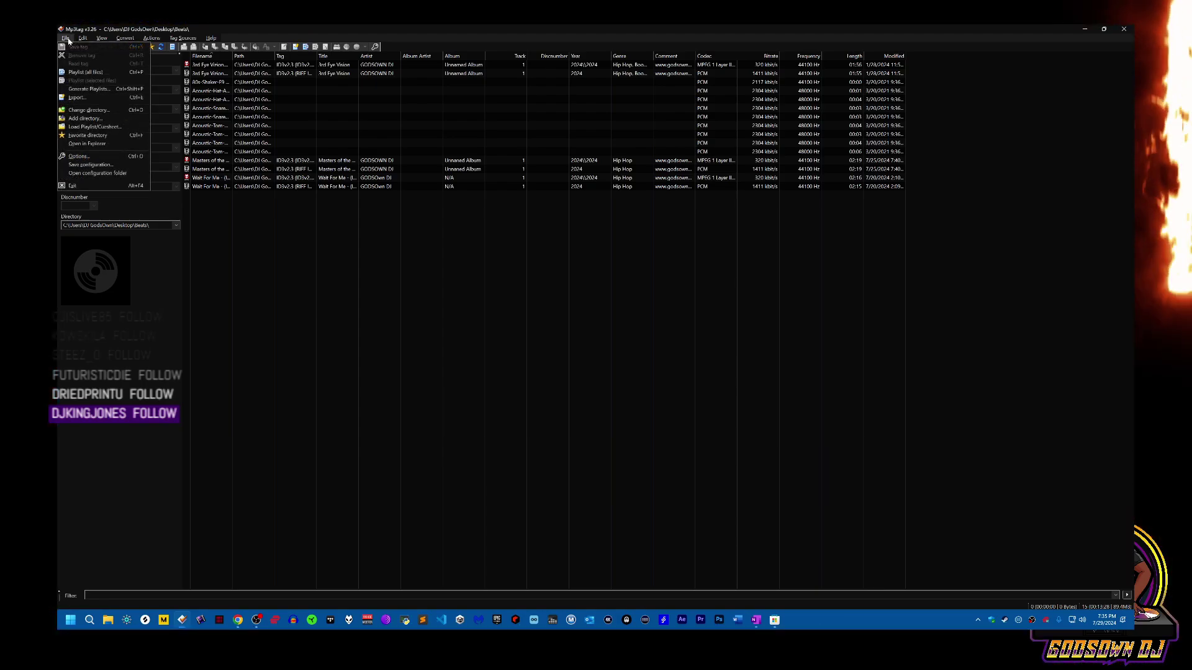
mouse_move(124, 41)
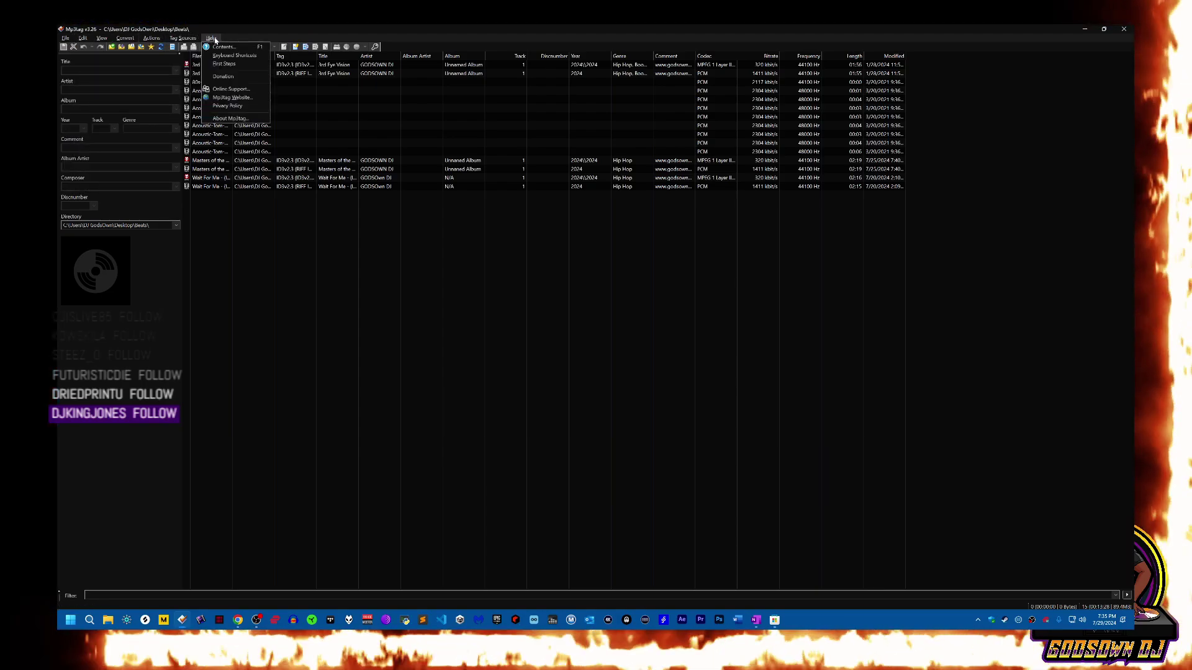
left_click(152, 38)
left_click(101, 39)
mouse_move(124, 38)
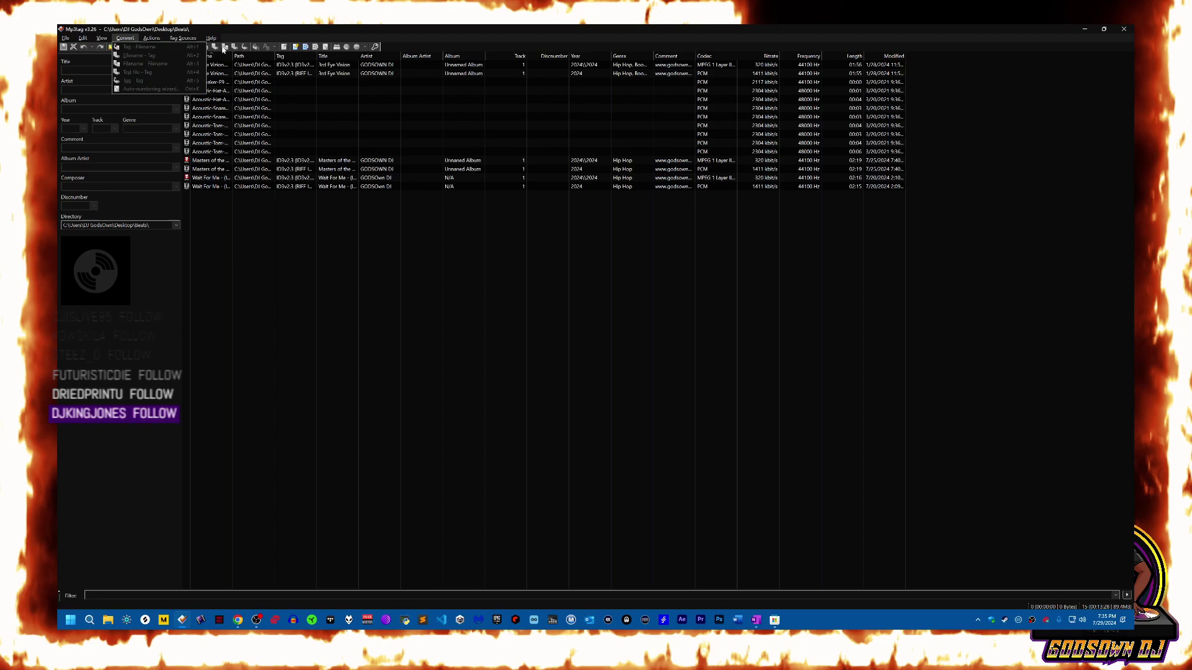
left_click(343, 42)
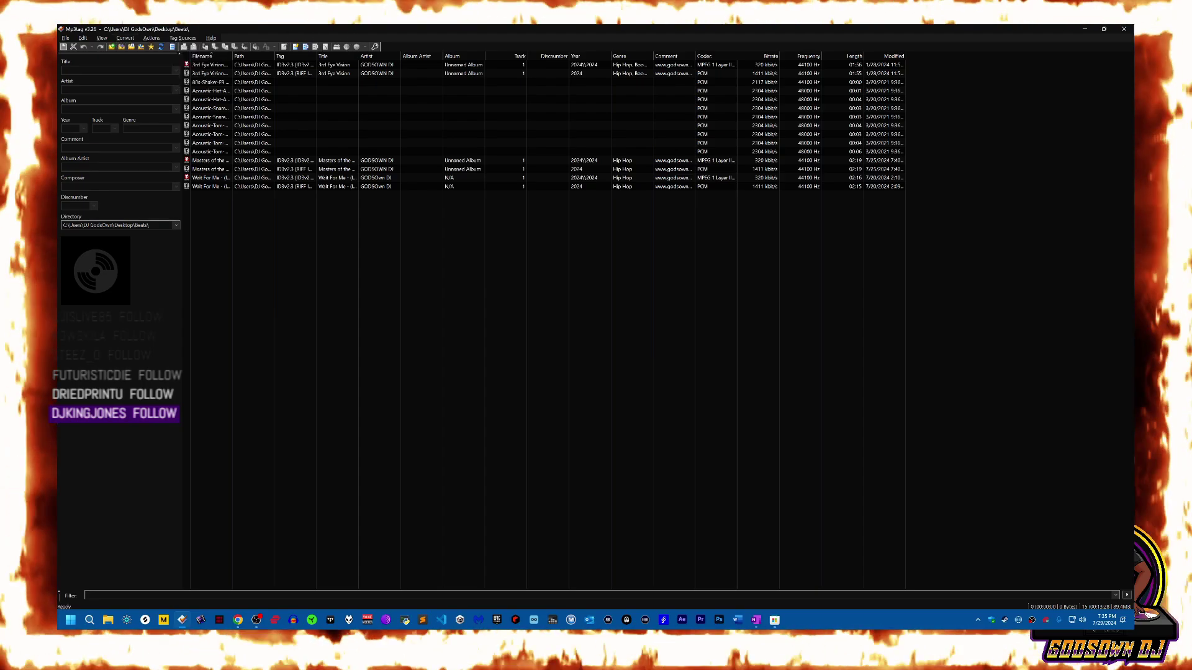
left_click(66, 38)
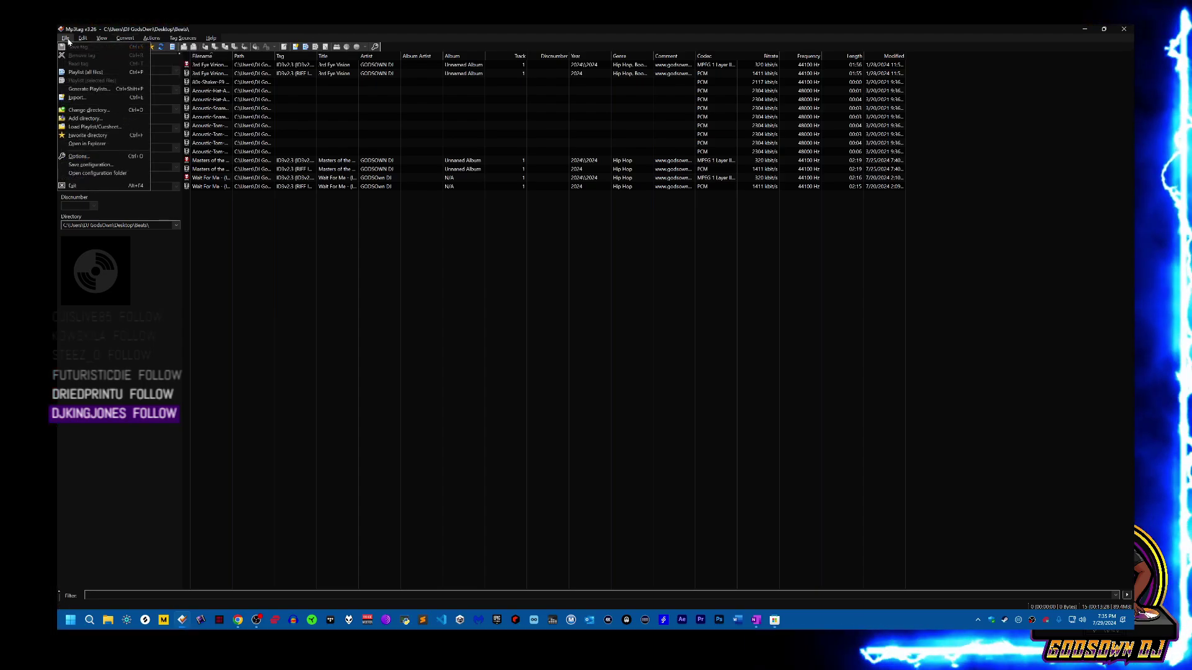
Step: Load the Beats folder as the working directory and widen the Filename column
left_click(95, 109)
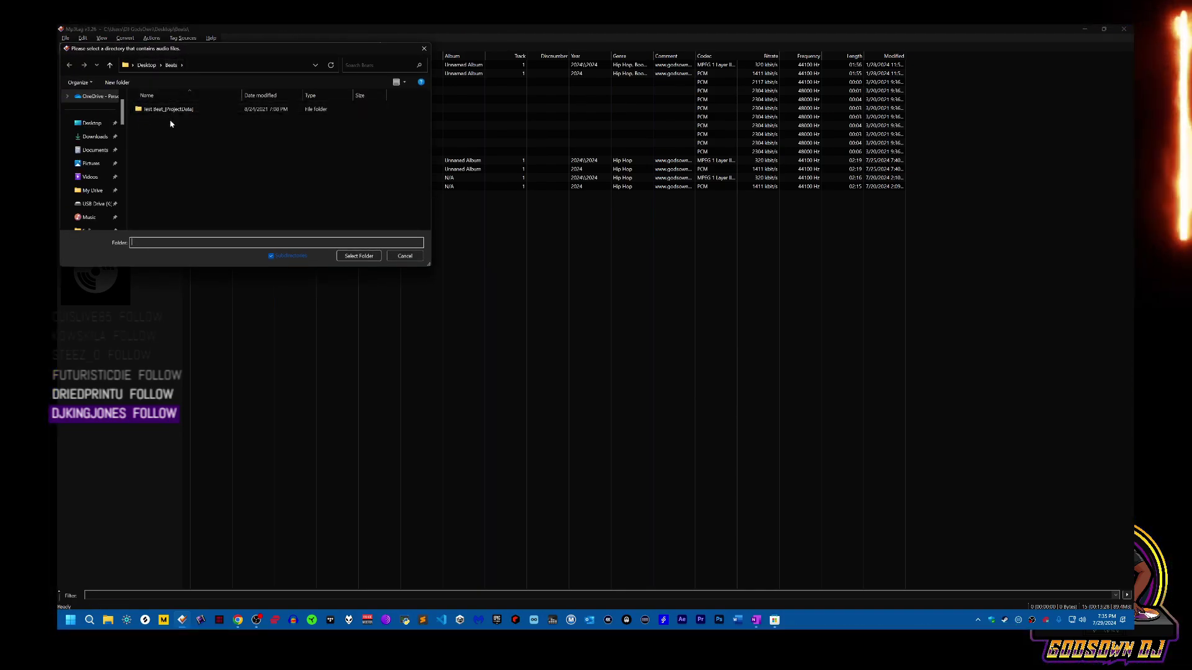
left_click(359, 255)
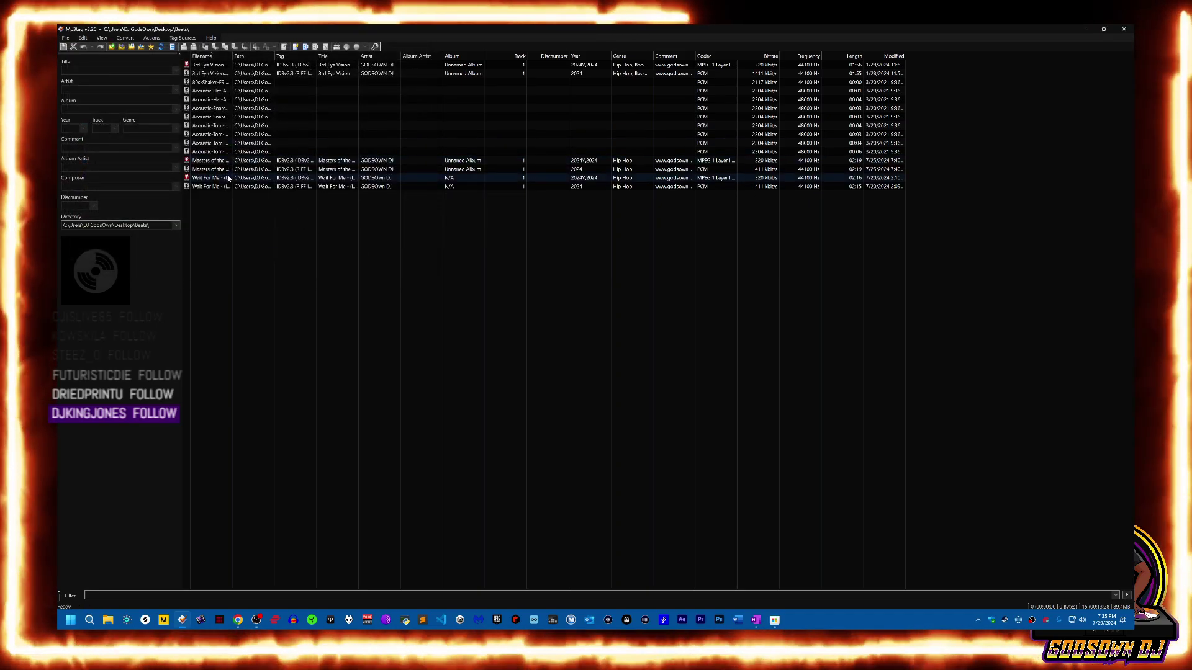
left_click(214, 91)
left_click_drag(231, 57, 309, 59)
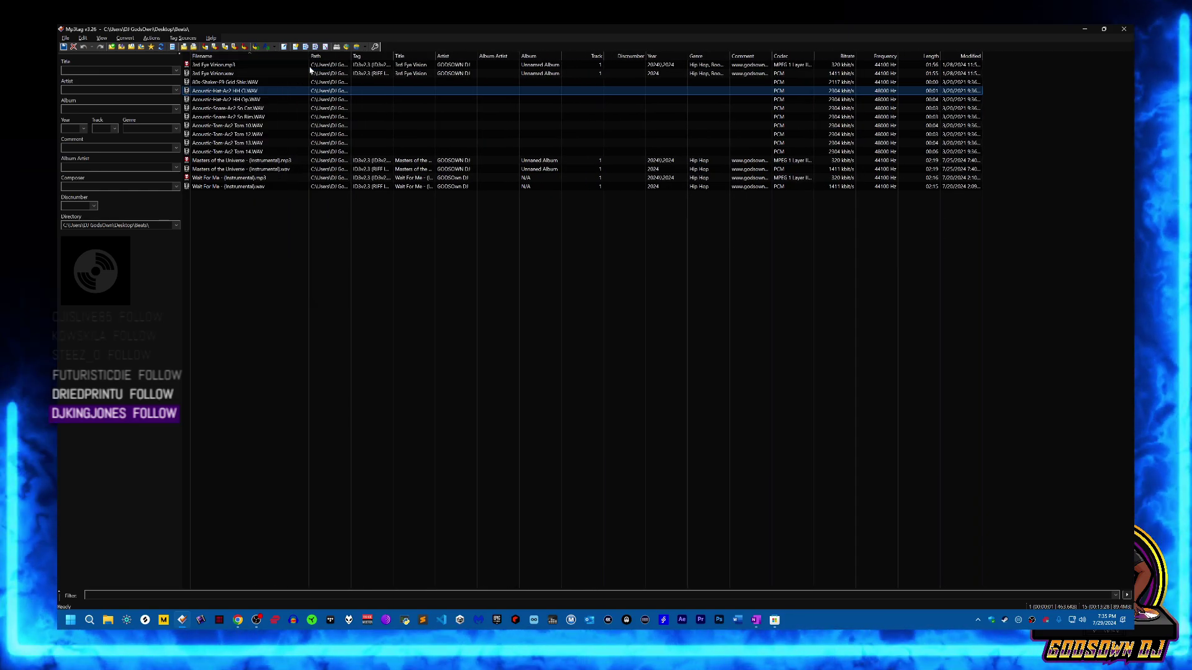
Step: Select Acoustic-Tom-Ac2 Tom 10.WAV, leaving its file name unchanged, and go to the Album field
left_click(240, 101)
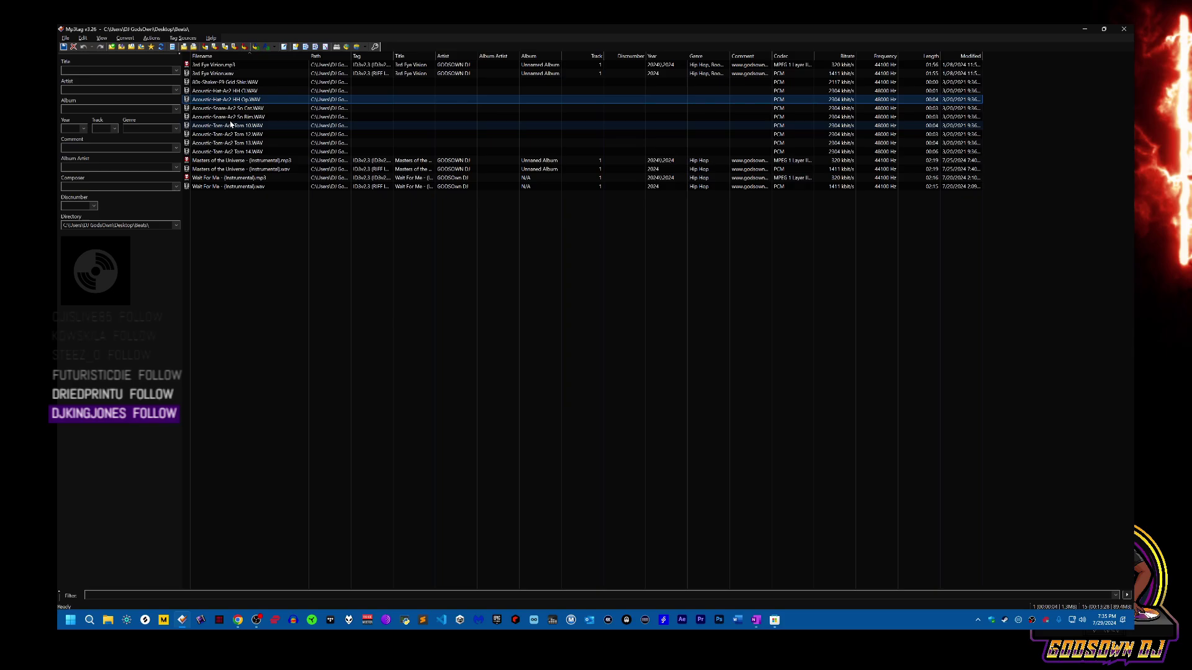
left_click(219, 127)
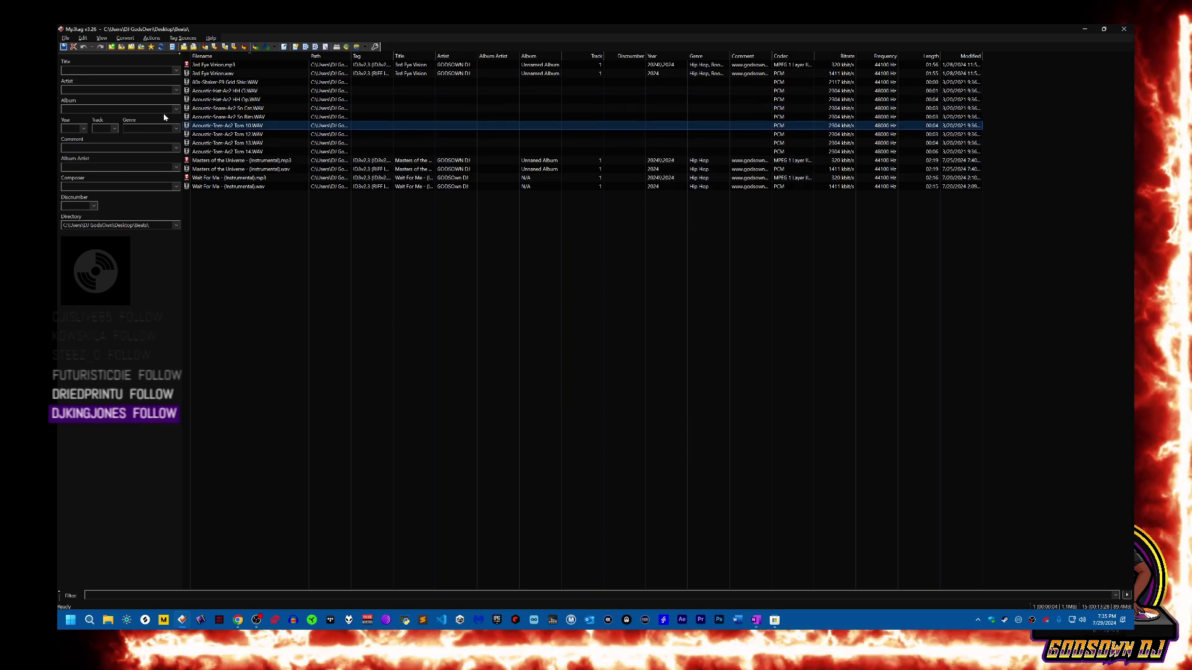
left_click(219, 127)
key("Escape")
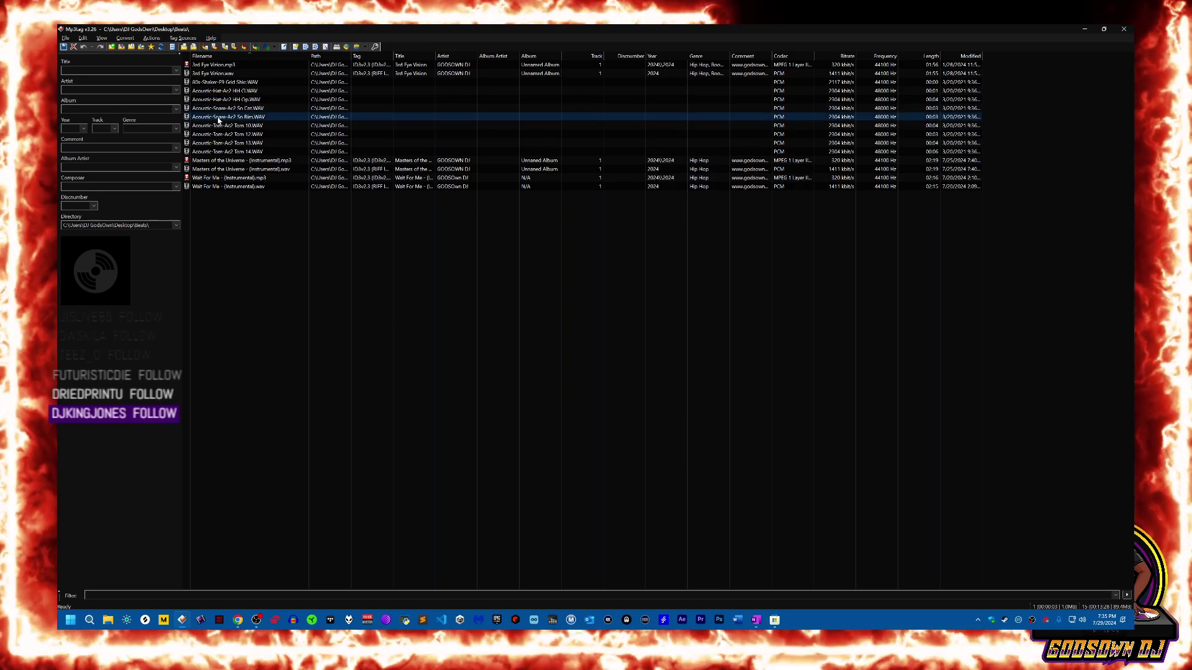
left_click(81, 109)
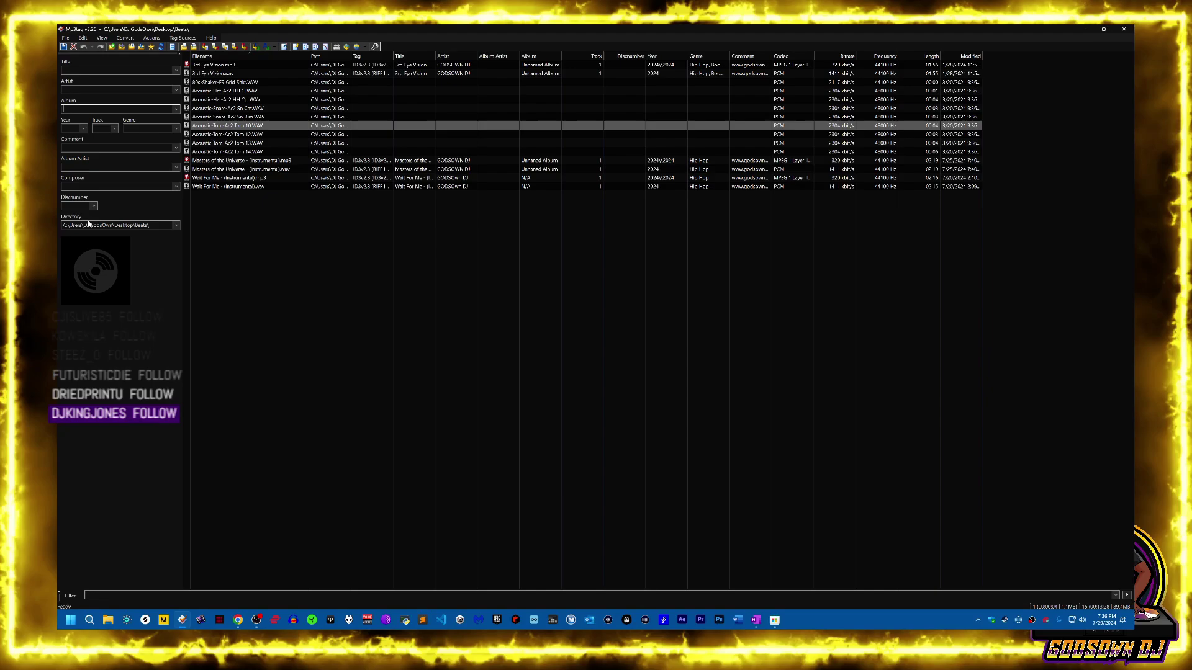
right_click(100, 266)
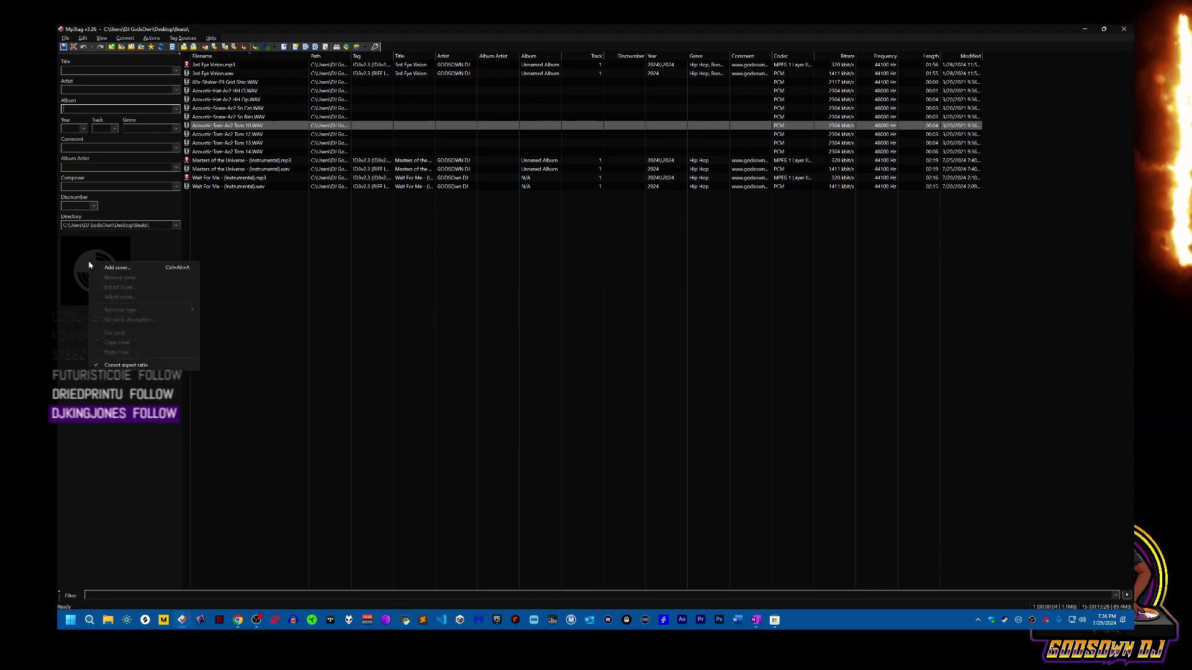
left_click(117, 268)
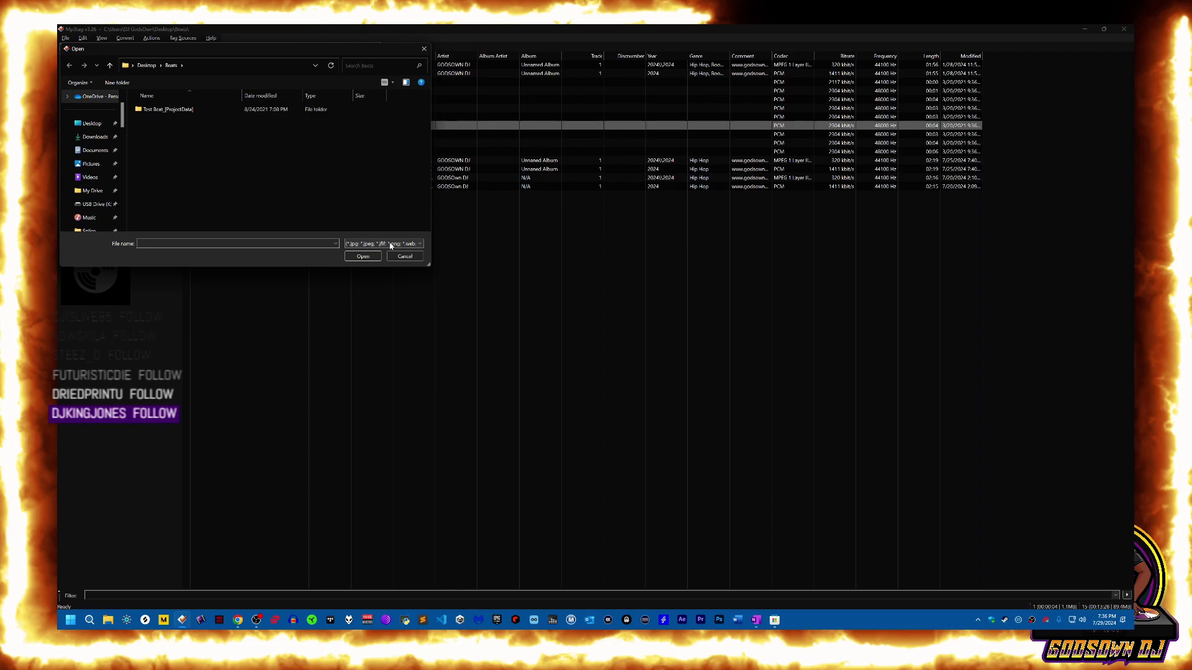
left_click(405, 257)
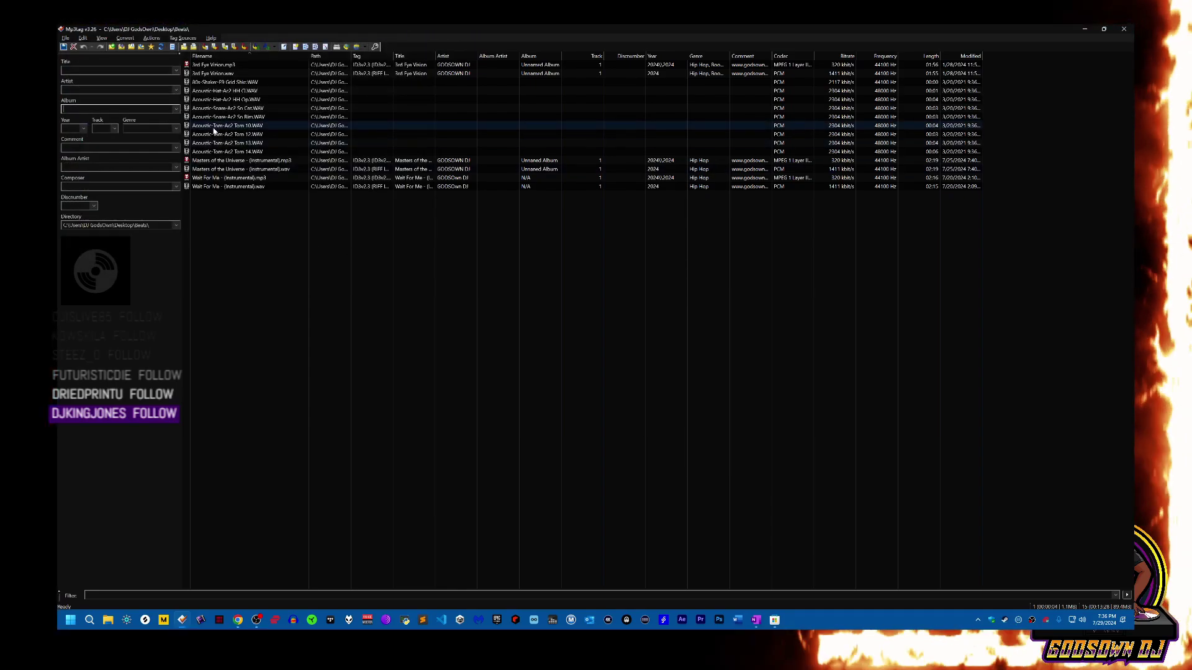
Step: For Tom 10, type 'The' into Artist and 'The Best Album' into Album
left_click(214, 128)
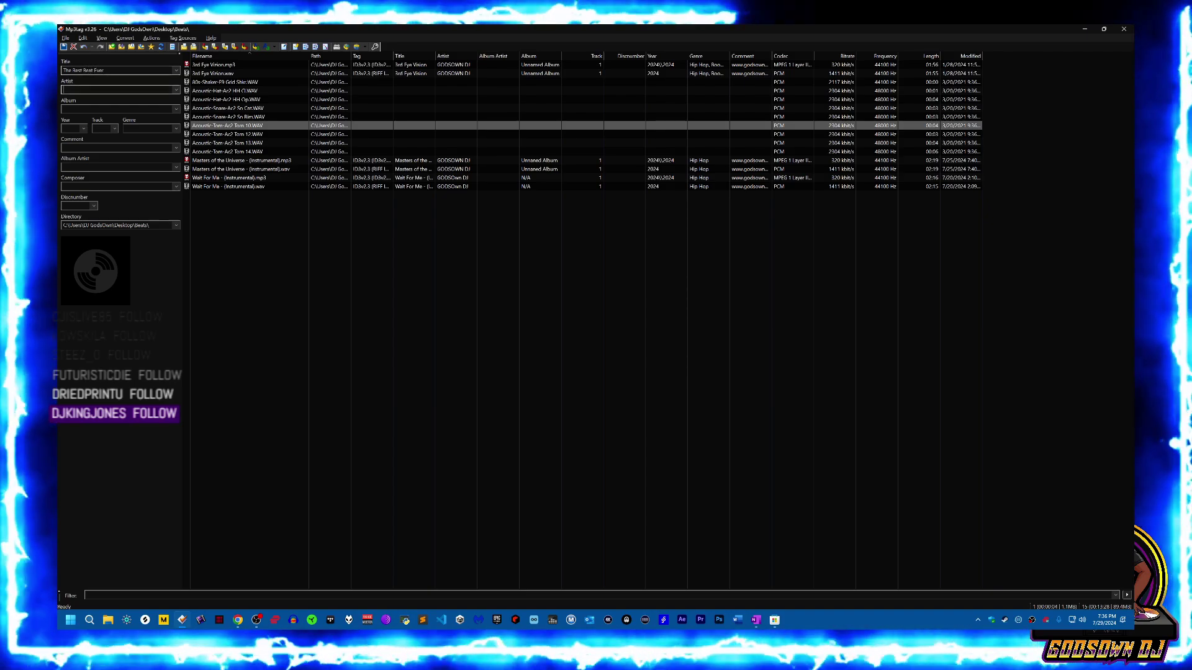
left_click(118, 90)
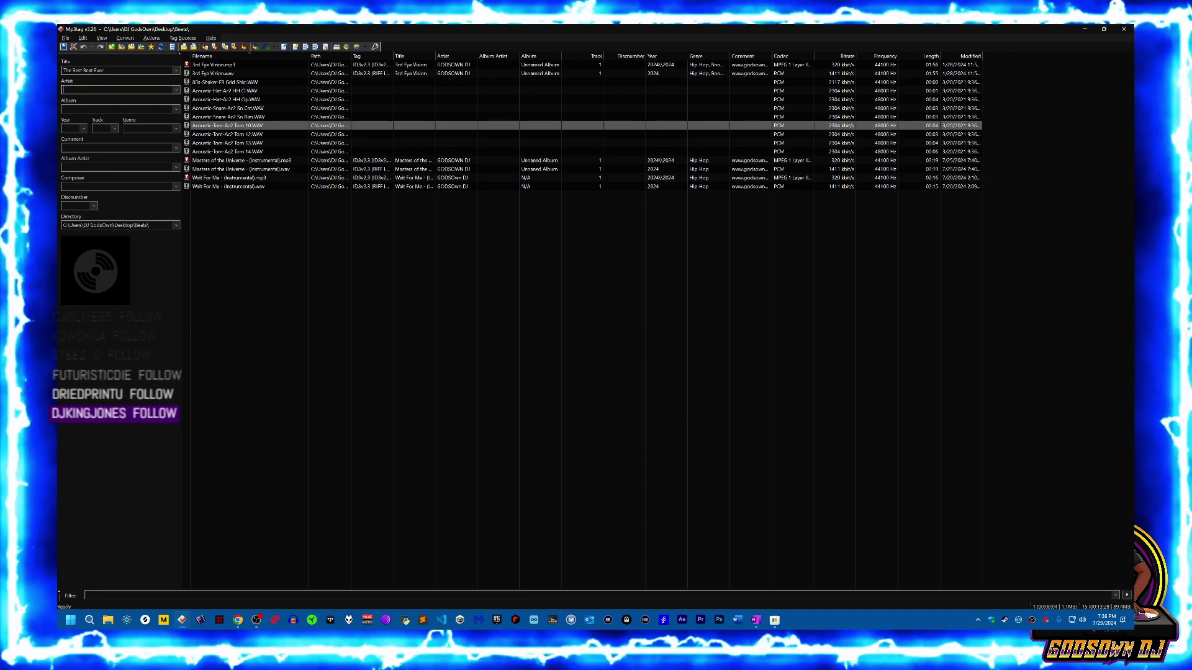
type("The Best Producer Ever")
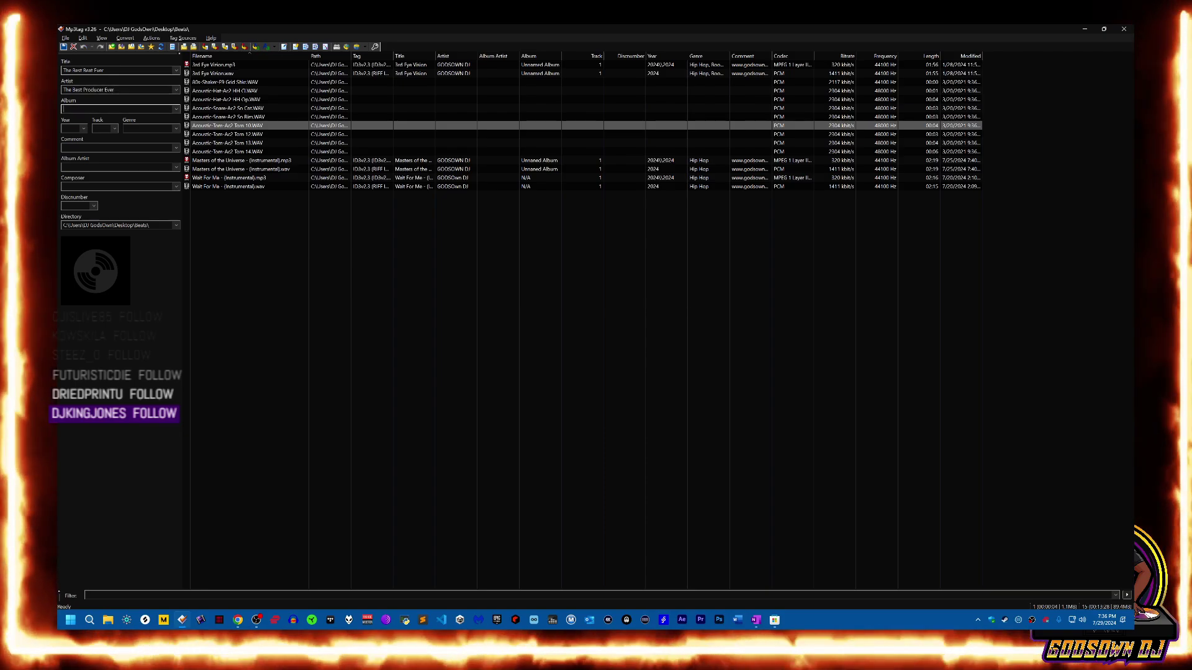
left_click(118, 109)
type("The")
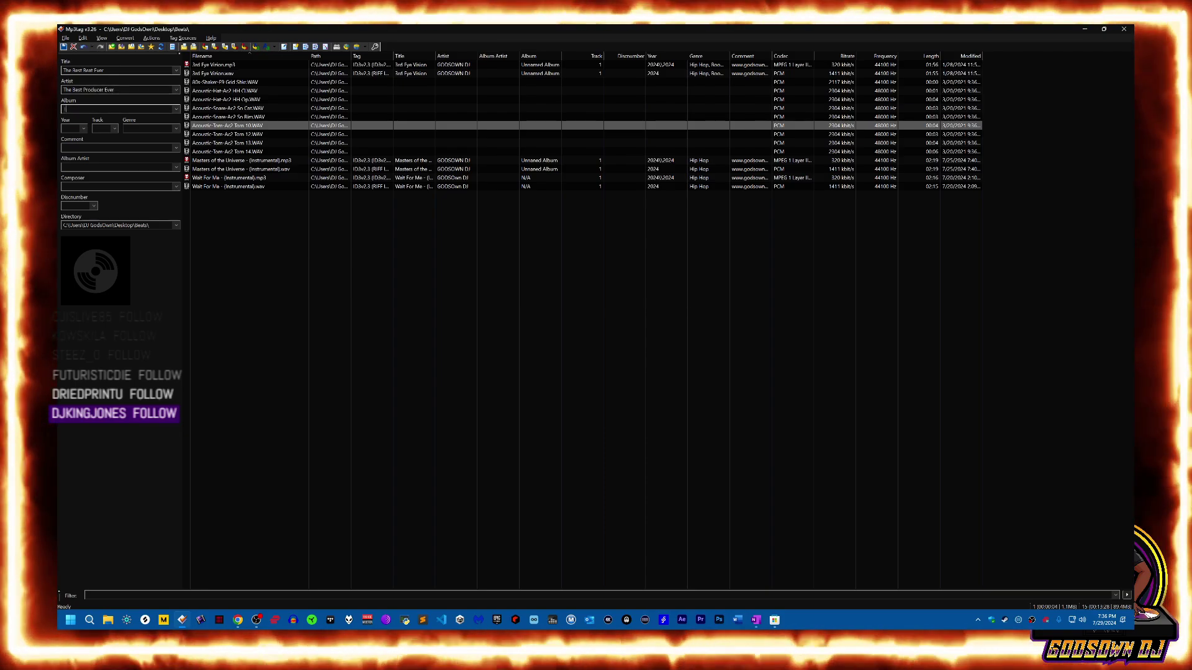
type(" Best Album Ever")
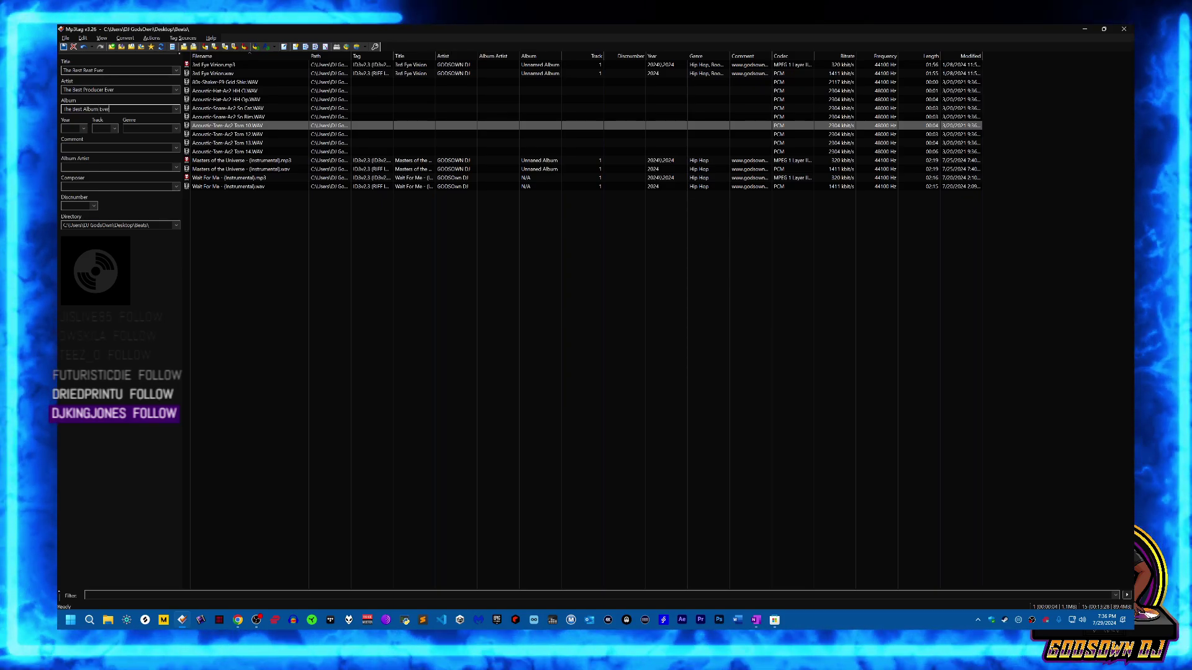
Step: Enter year 2024 and track number 1
key("Tab")
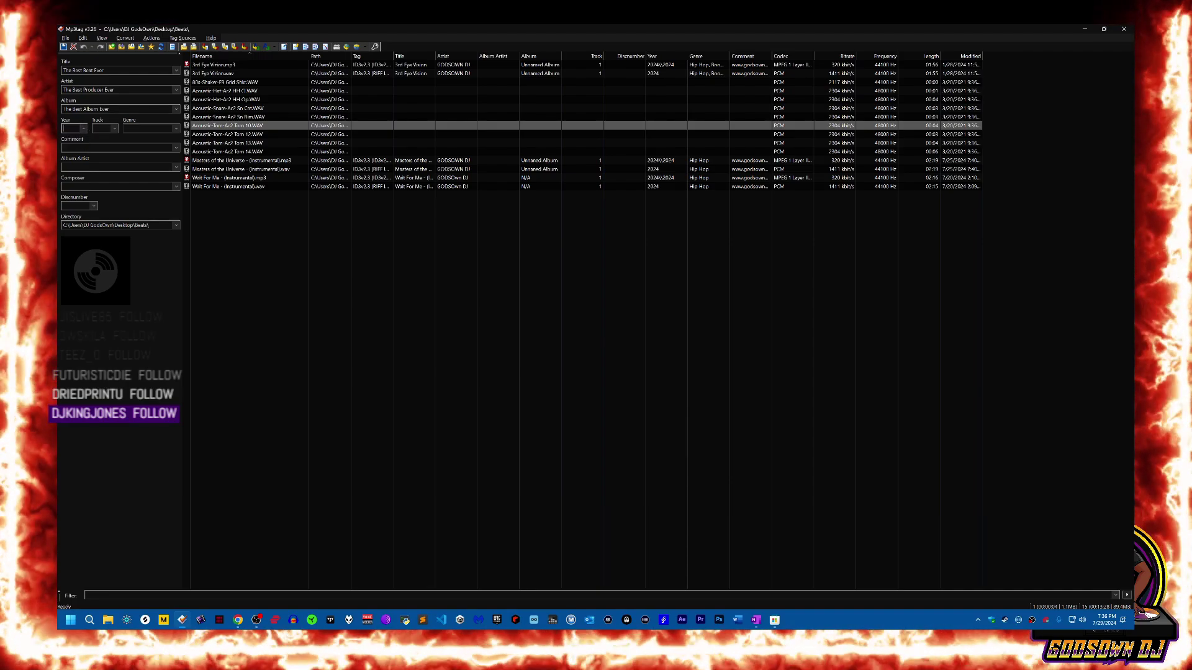
type("2024")
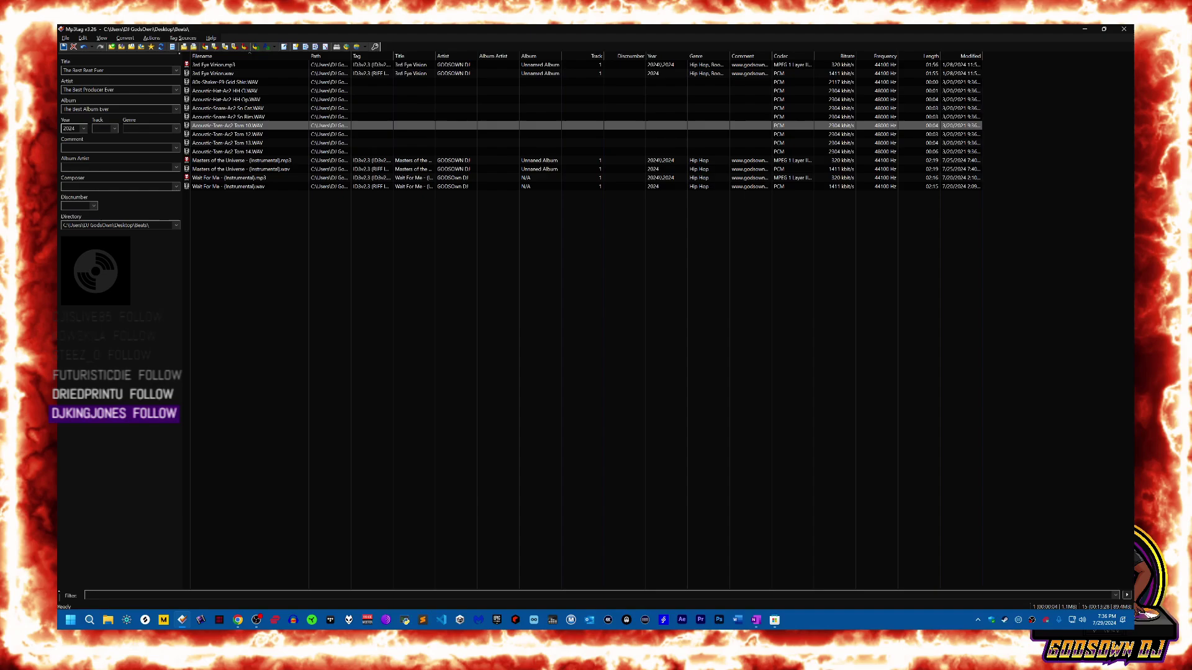
left_click(108, 129)
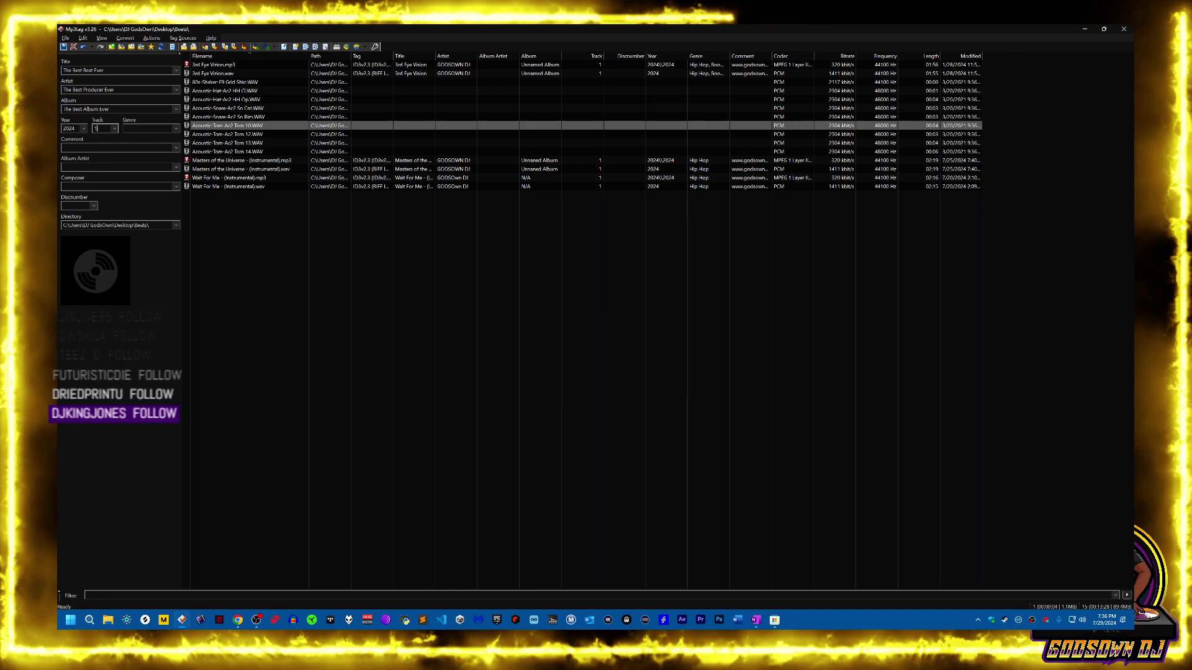
type("1")
key("Tab")
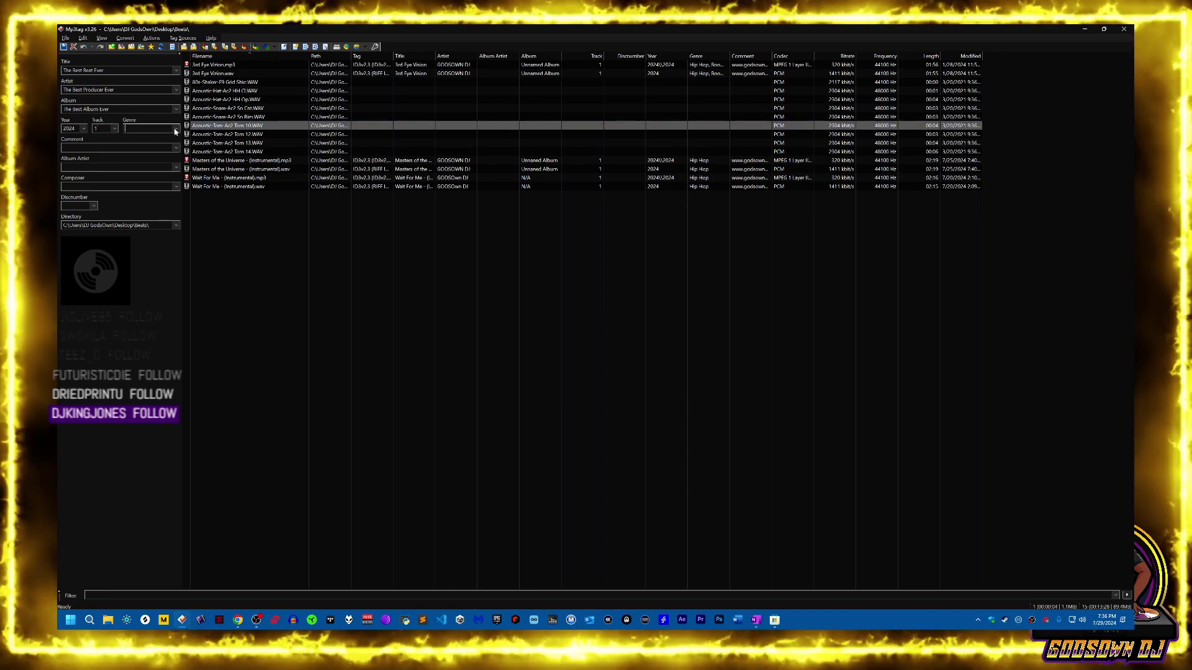
left_click(176, 129)
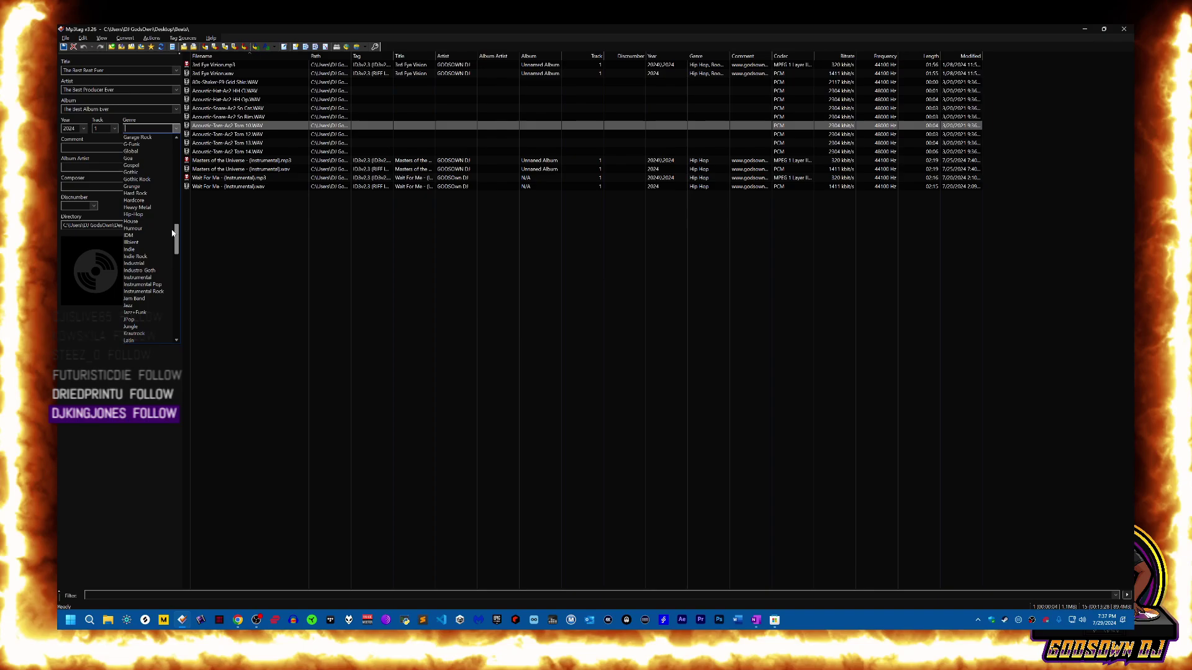
left_click(133, 214)
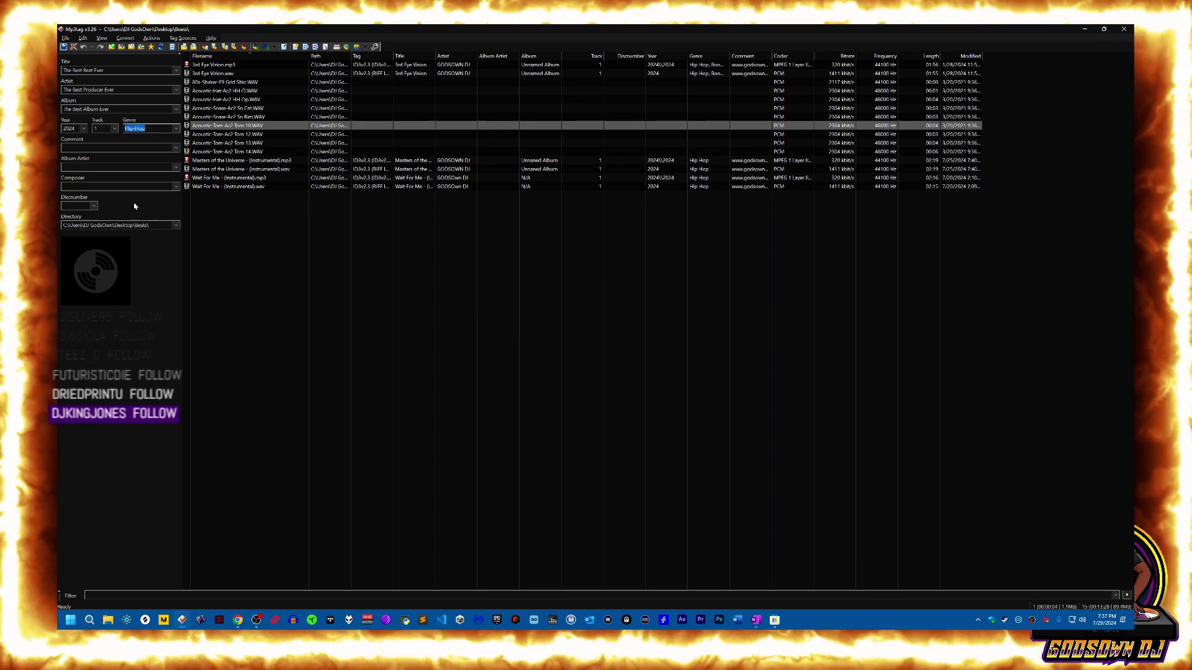
key("Tab")
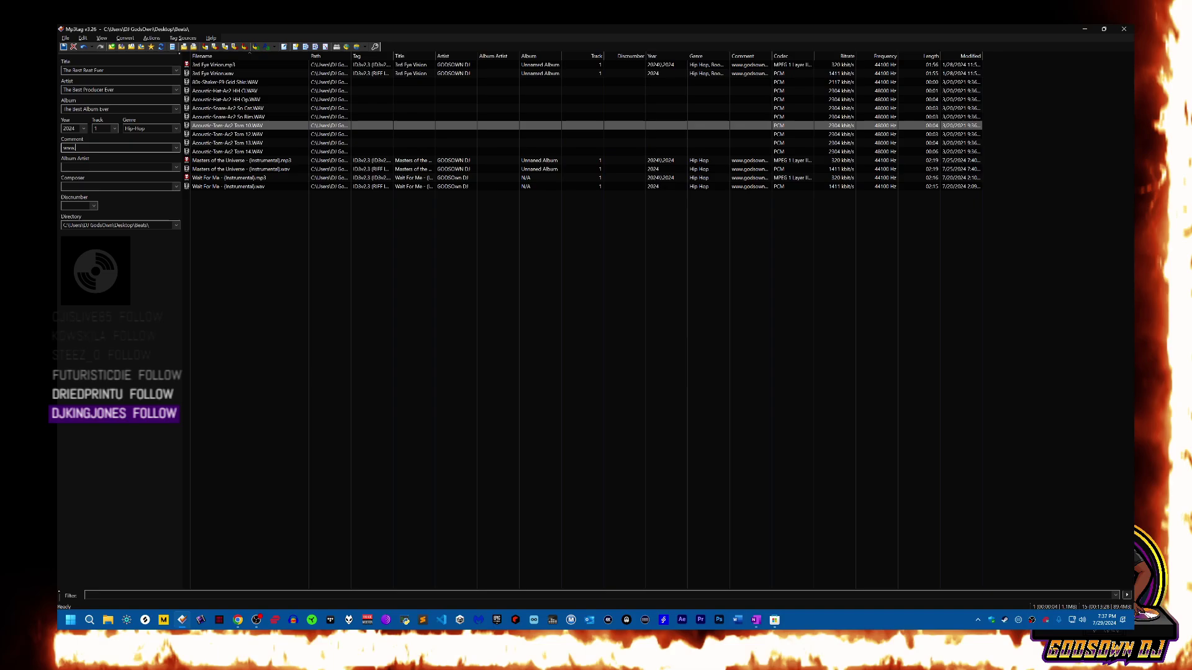
type("www.godsowndj.bandcamp.com")
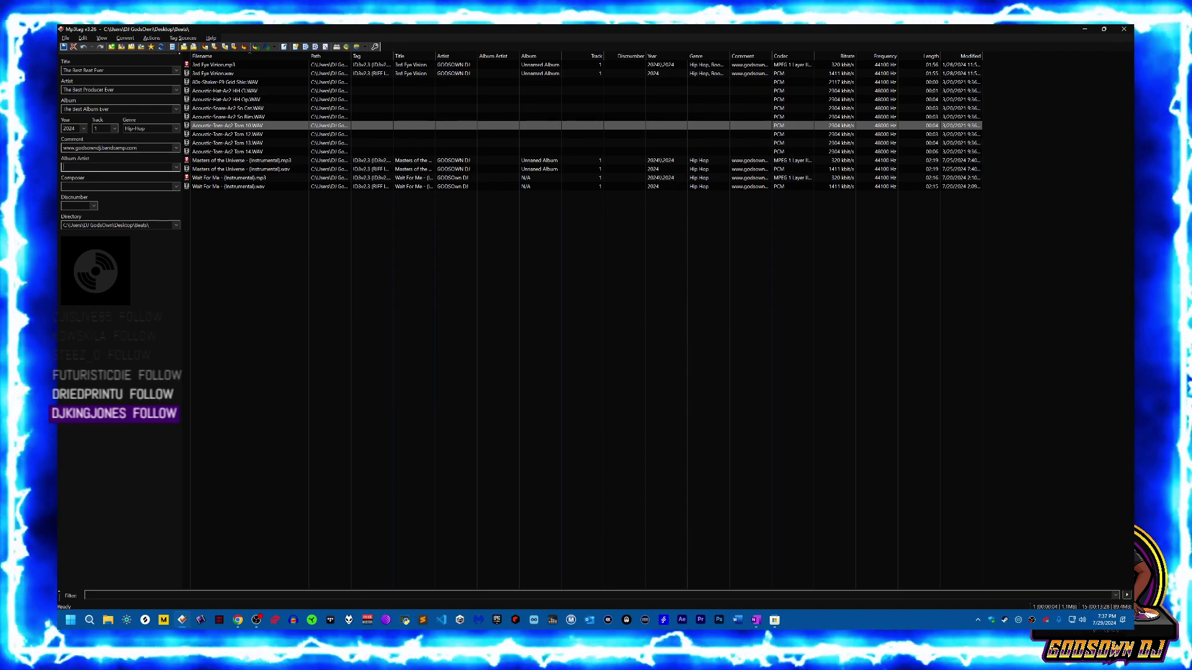
Step: Set album artist to The Best Producer Ever and composer to Beethoven
key("Tab")
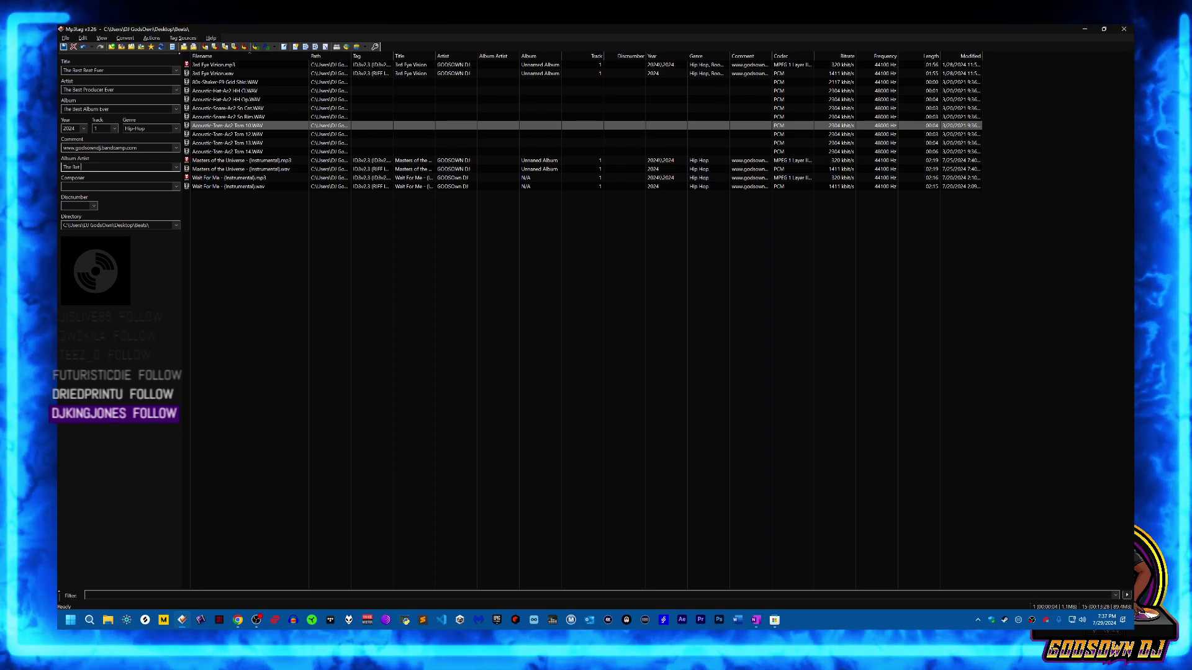
type("t Prod")
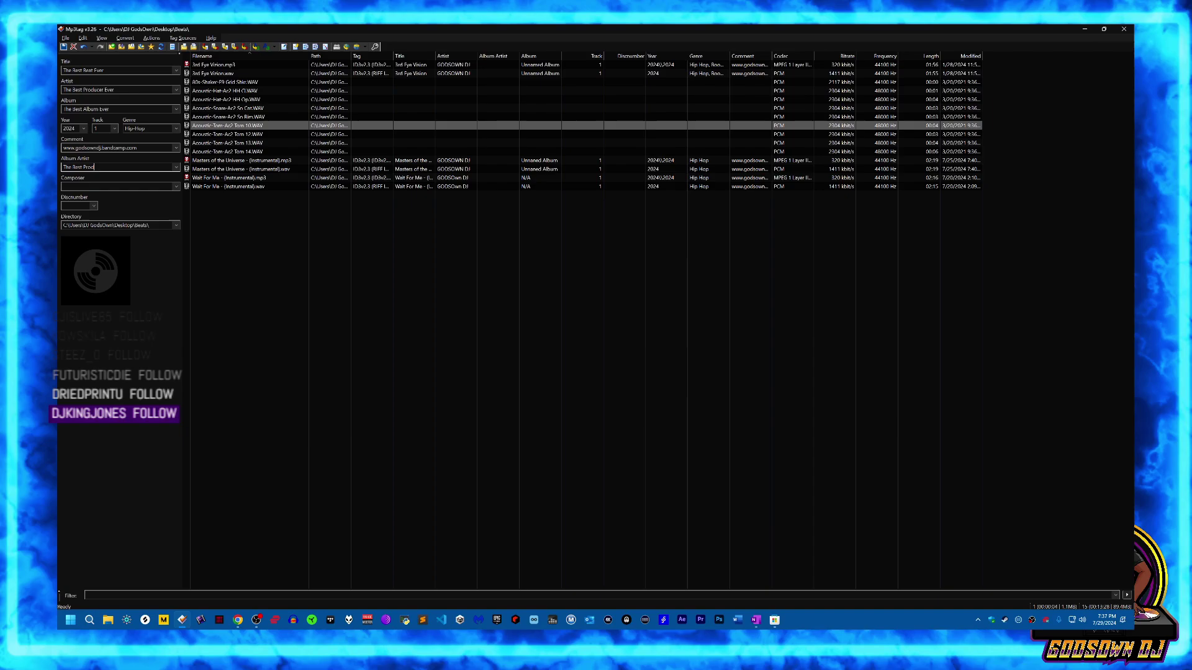
type("ucer Ever")
key("Tab")
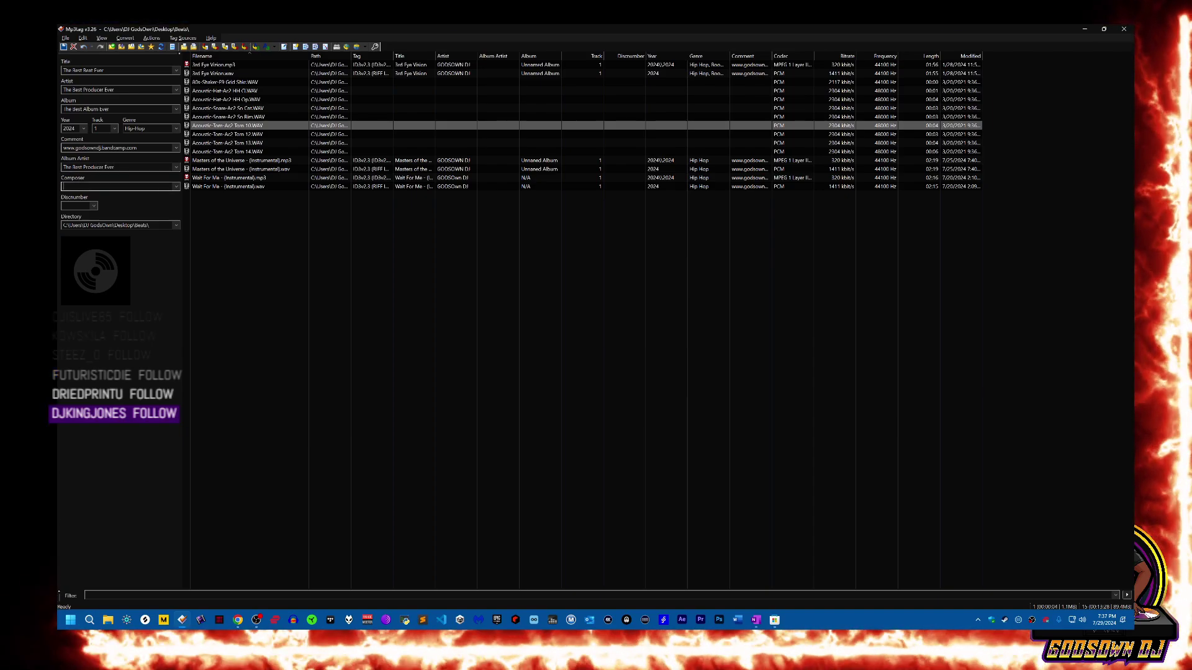
type("Beethovenb")
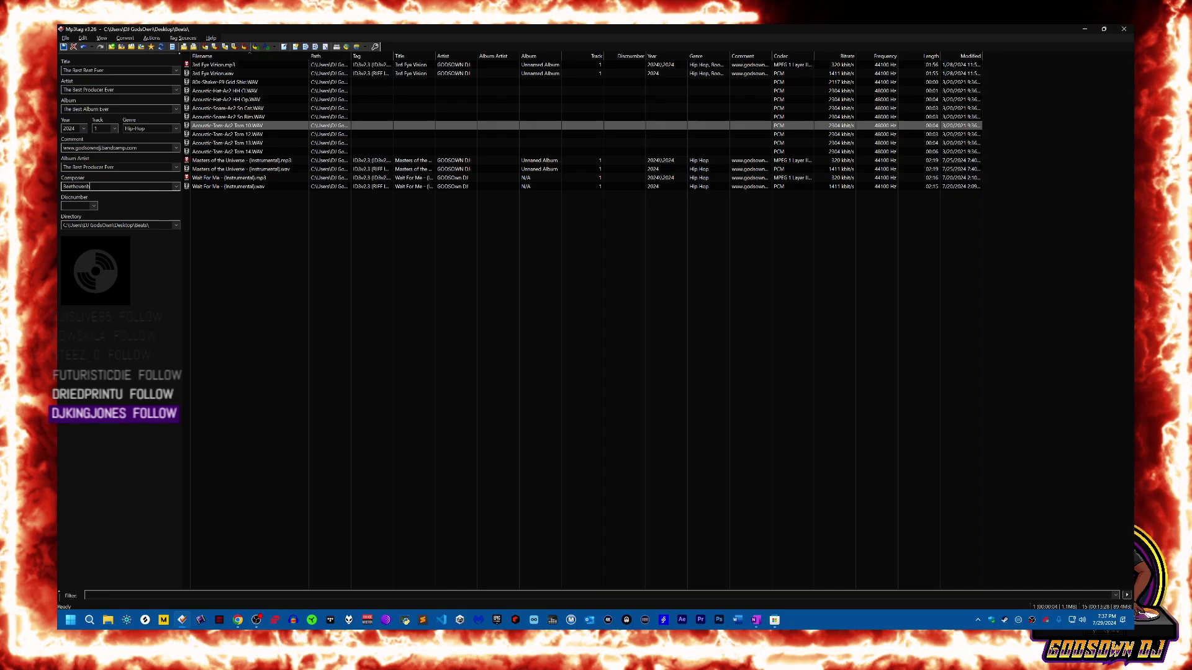
key("BackSpace")
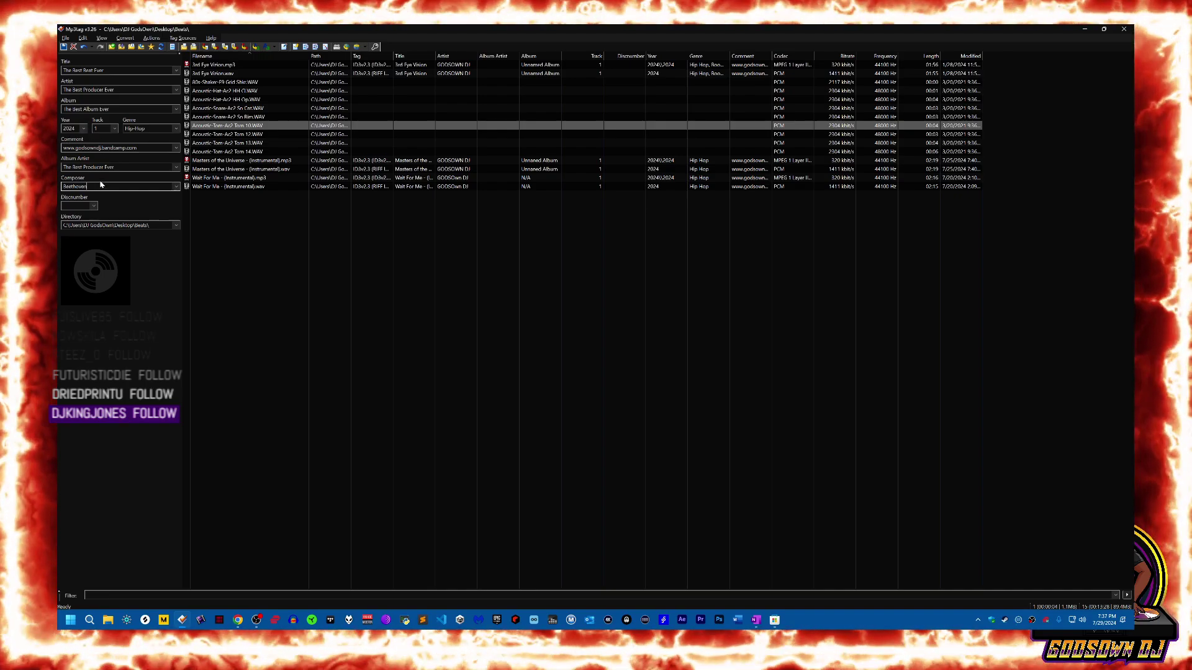
left_click(93, 206)
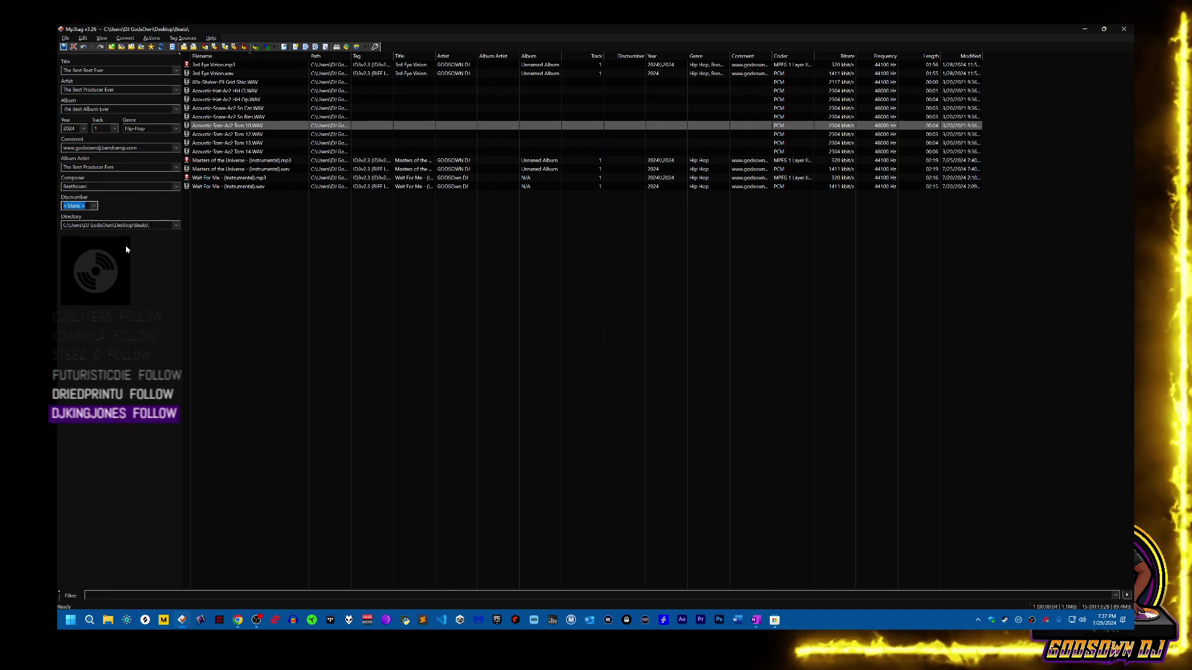
Step: Add the flat earth image from Pictures > Camera Roll as Tom 10's cover
right_click(86, 258)
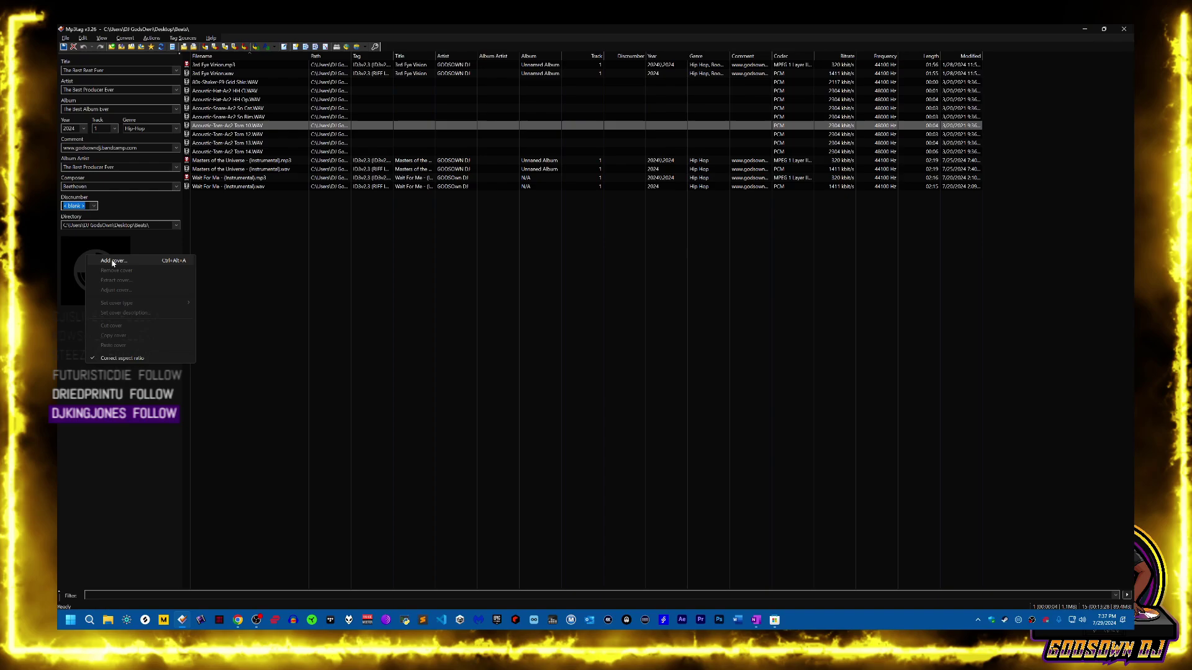
left_click(112, 260)
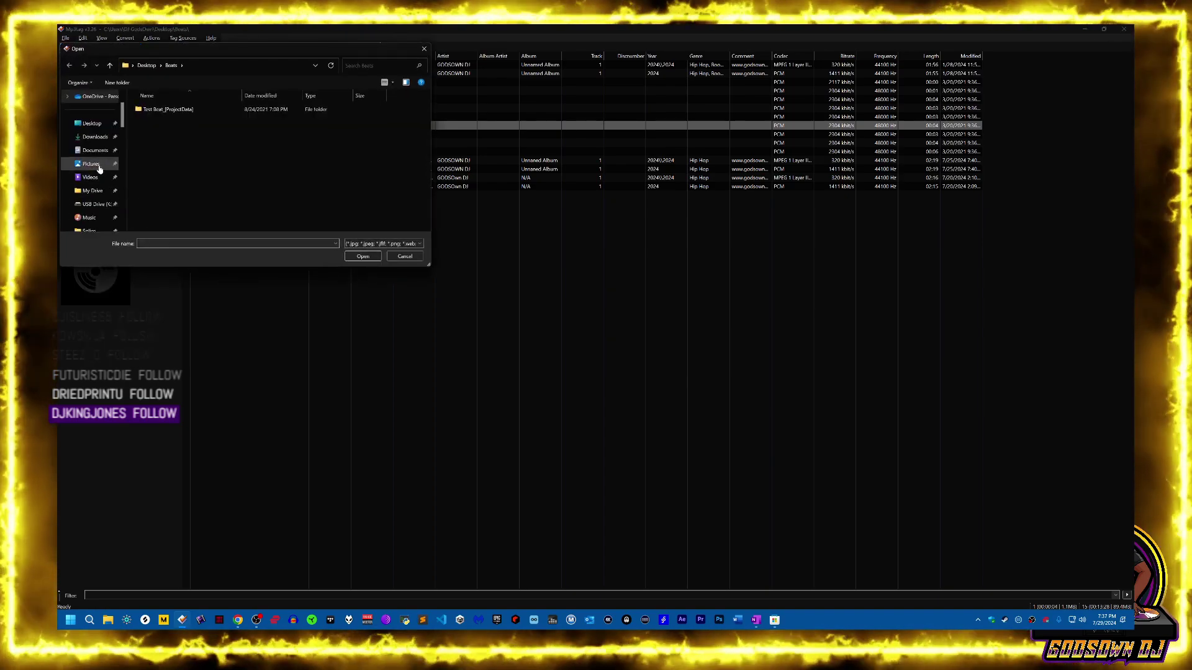
left_click(91, 164)
double_click(204, 121)
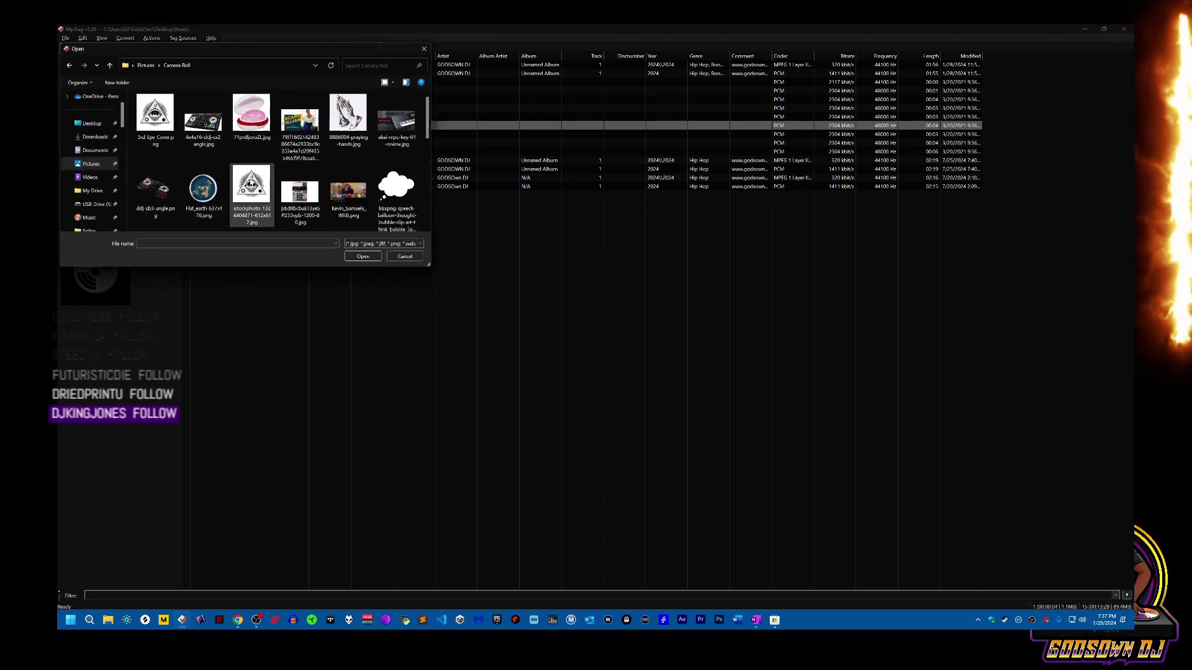
double_click(208, 190)
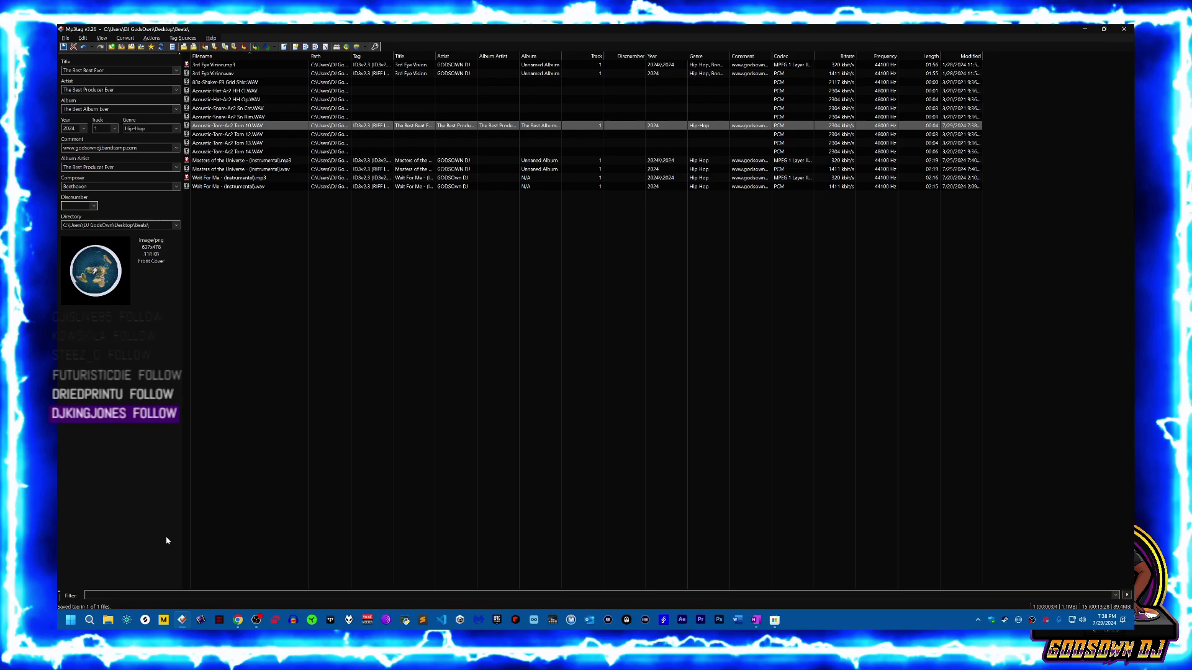
Step: Open File Explorer and browse to the Desktop Beats folder
left_click(109, 619)
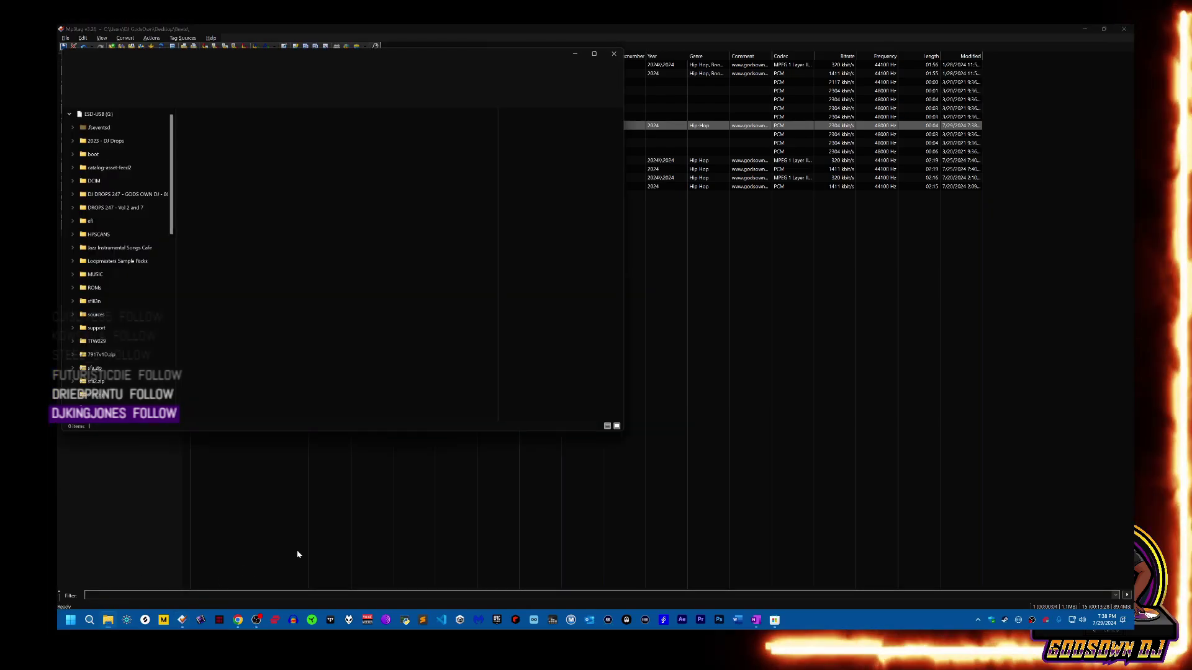
left_click(110, 185)
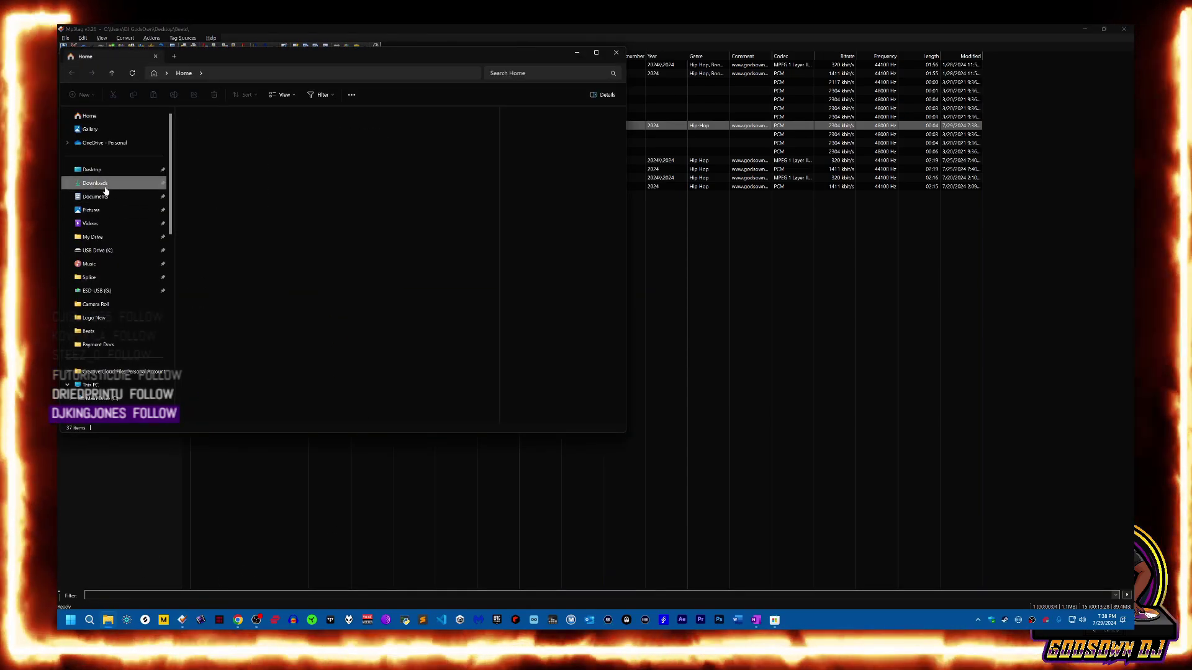
left_click(113, 172)
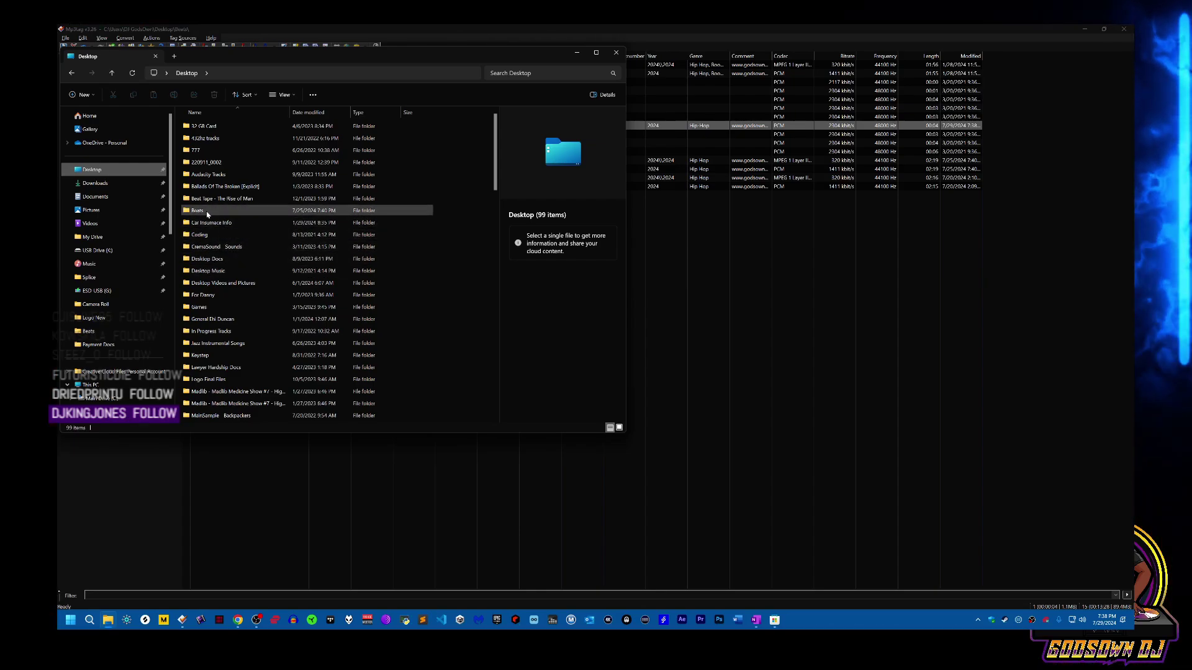
double_click(206, 213)
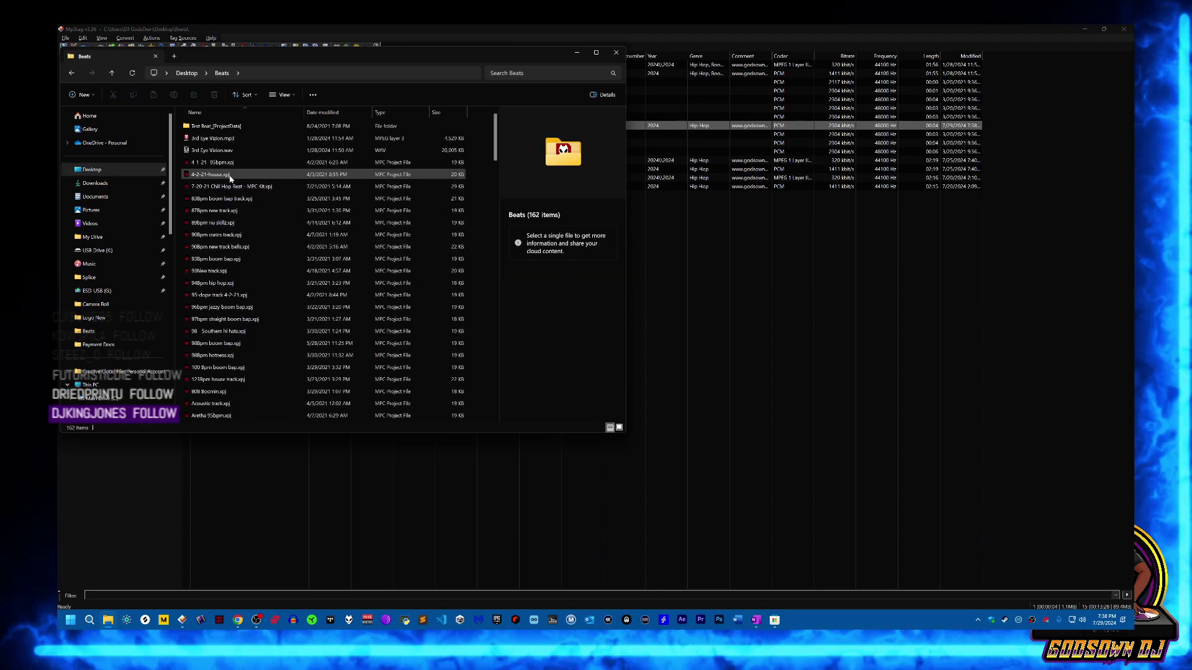
scroll(254, 236, "down", 7)
scroll(260, 239, "down", 7)
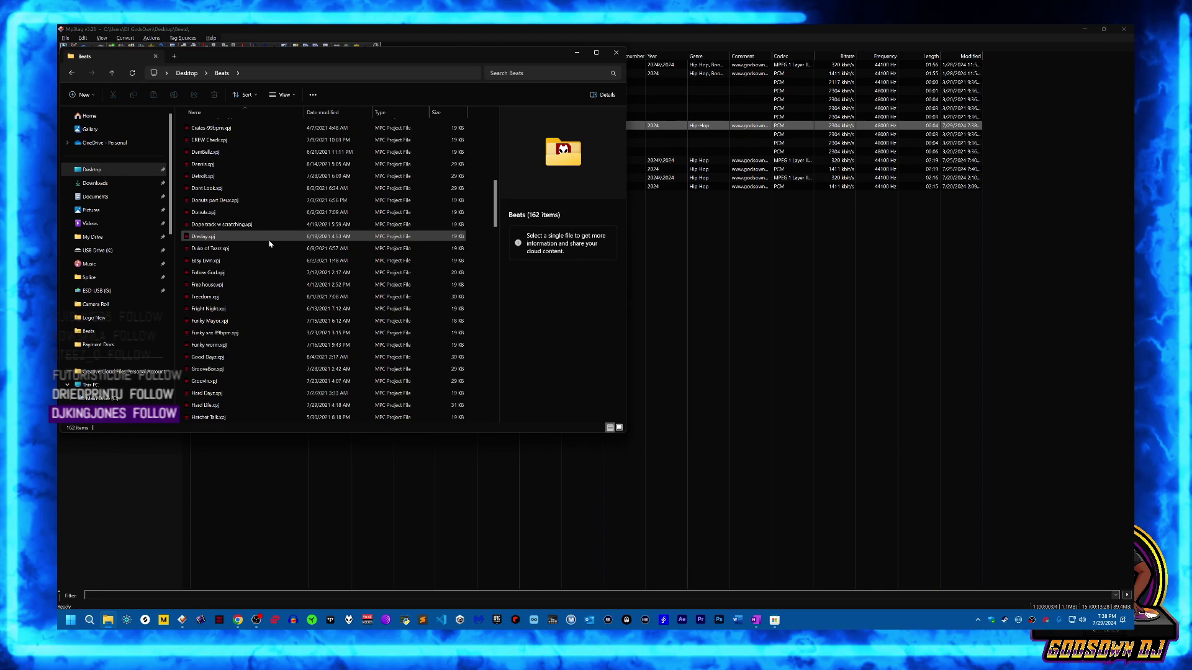
left_click_drag(495, 202, 494, 123)
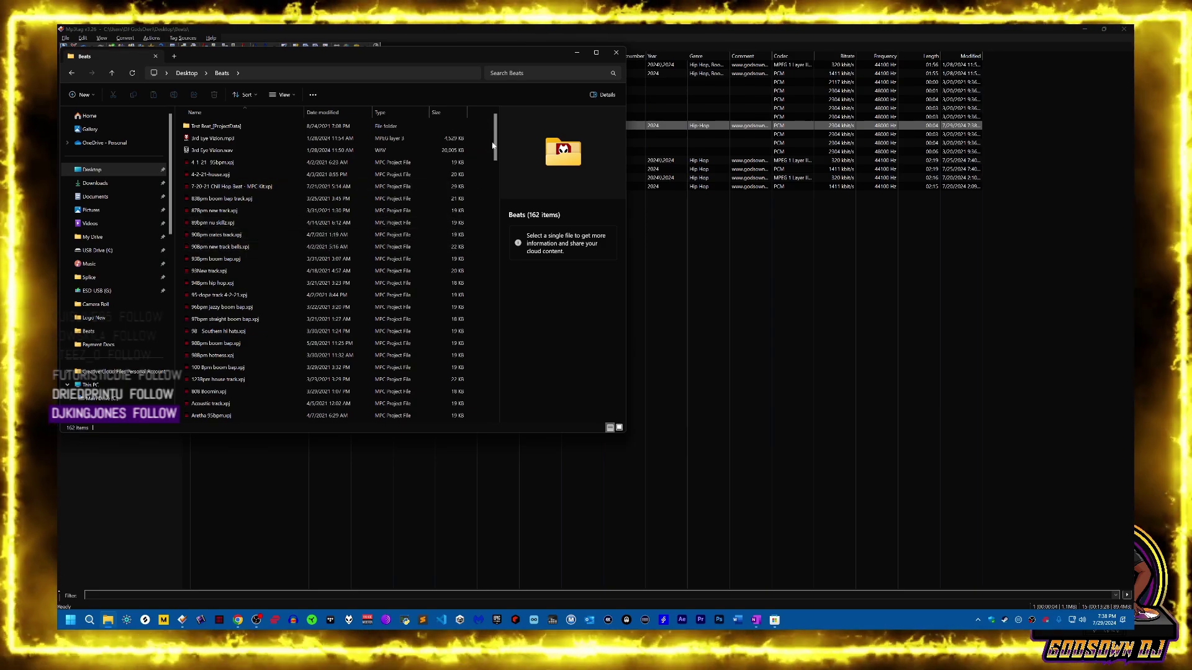
left_click_drag(495, 135, 471, 414)
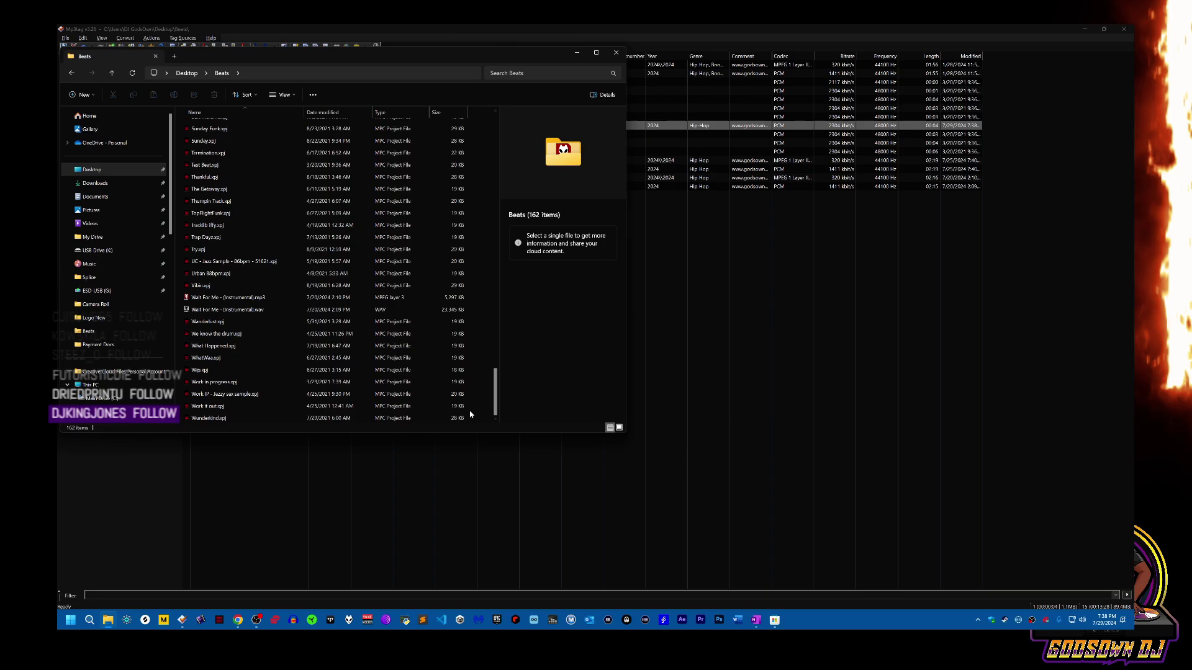
scroll(463, 399, "up", 7)
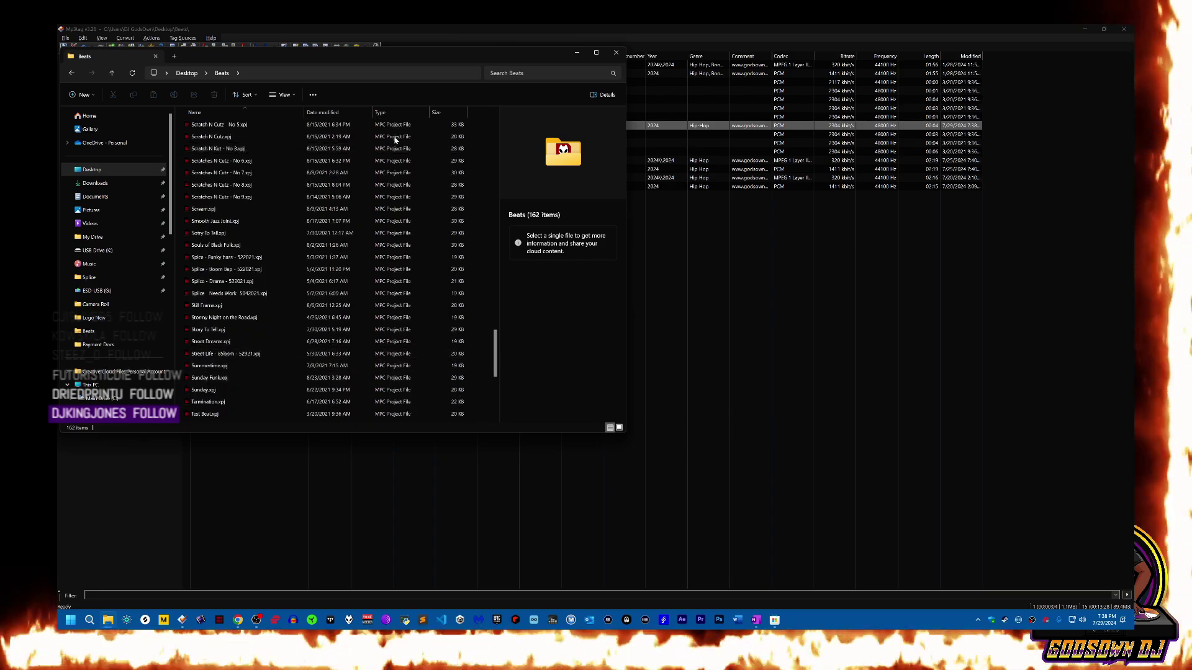
Step: Move the Beats window aside, widen Mp3tag's Path column, then return to Beats
left_click_drag(403, 62, 771, 107)
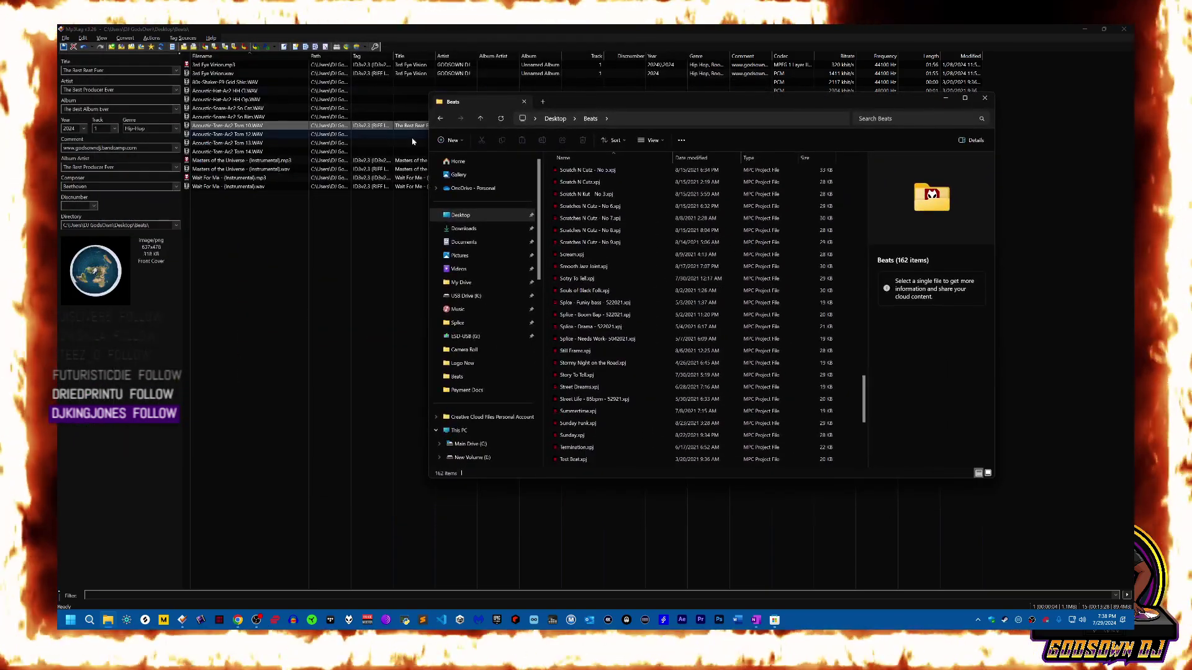
left_click_drag(352, 56, 428, 67)
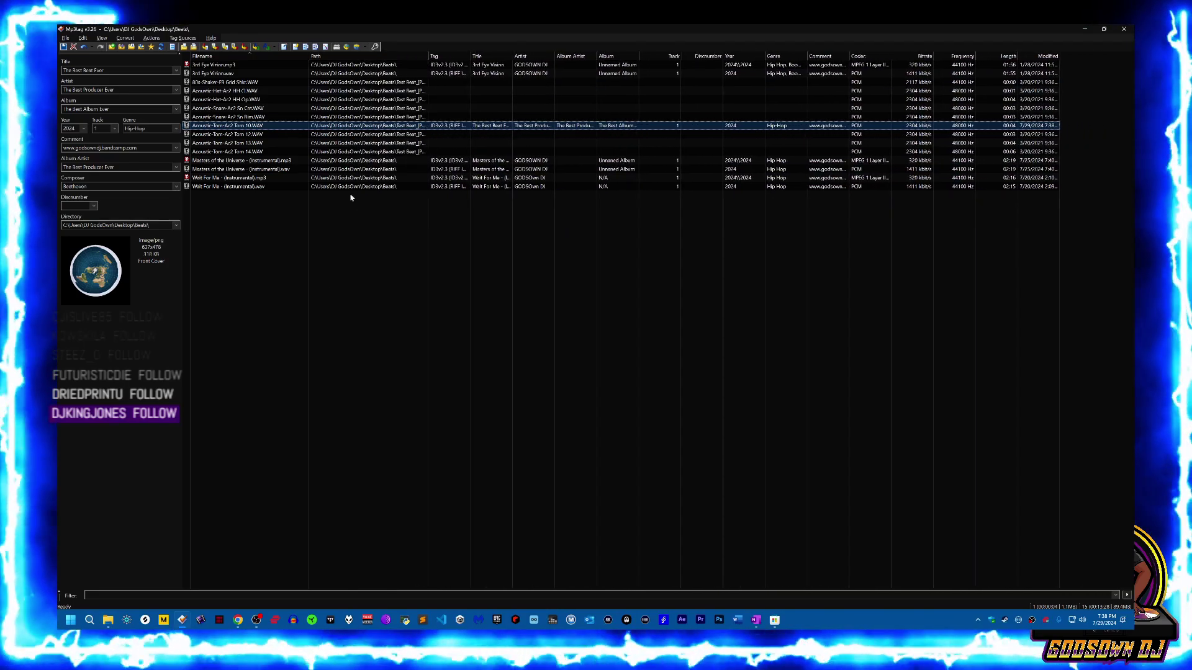
key("alt+Tab")
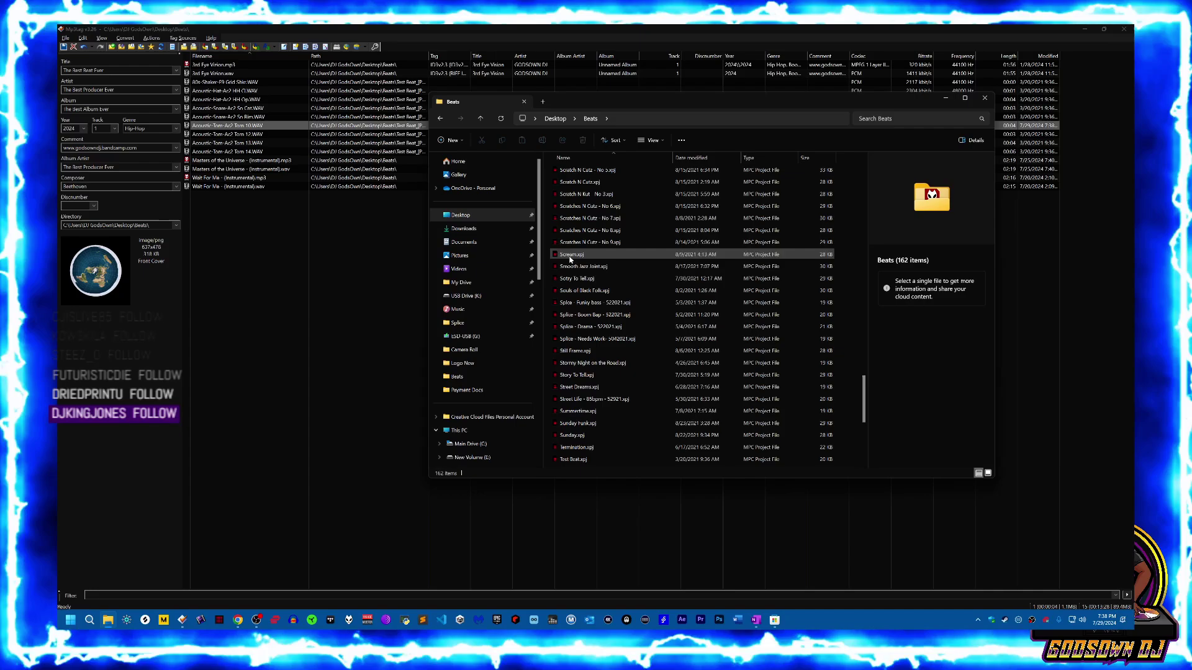
scroll(599, 285, "up", 10)
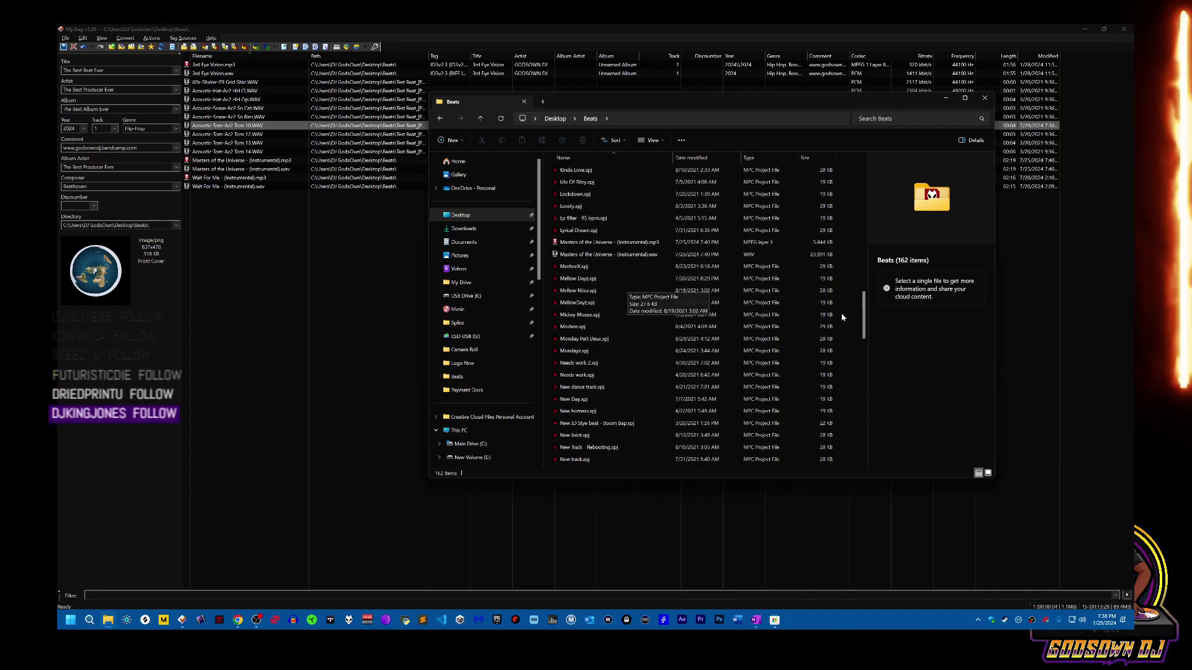
left_click_drag(864, 315, 865, 180)
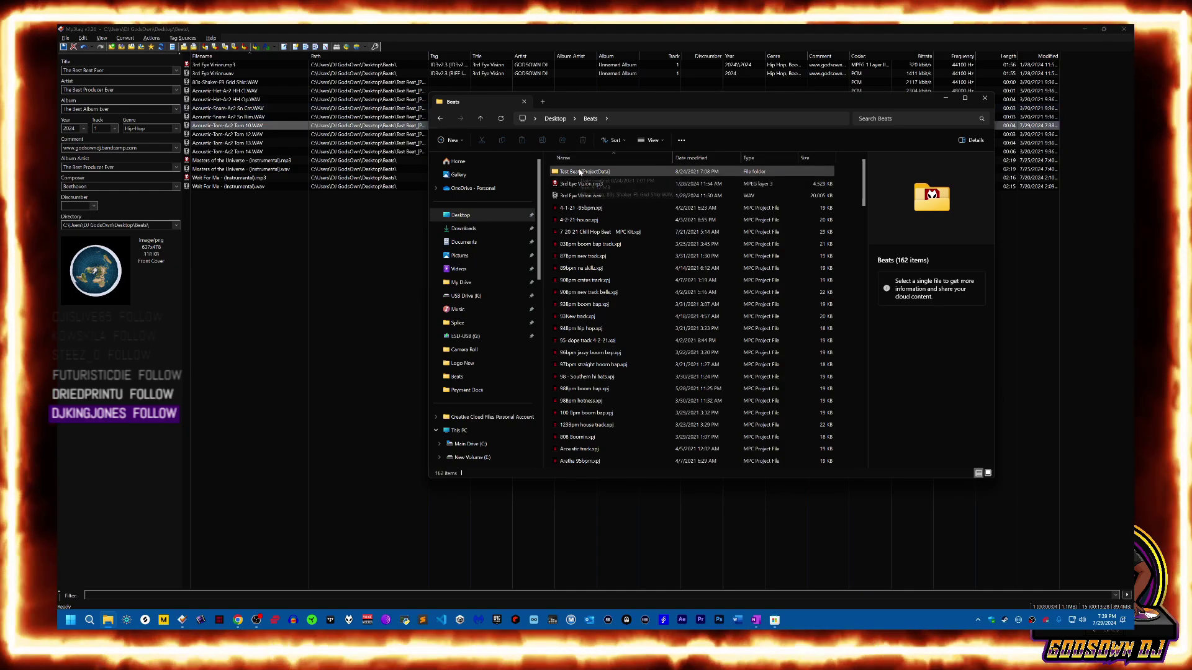
Step: Open Test Beat_[ProjectData] and play Acoustic-Tom-Ac2 Tom 10.WAV in foobar2000
double_click(578, 171)
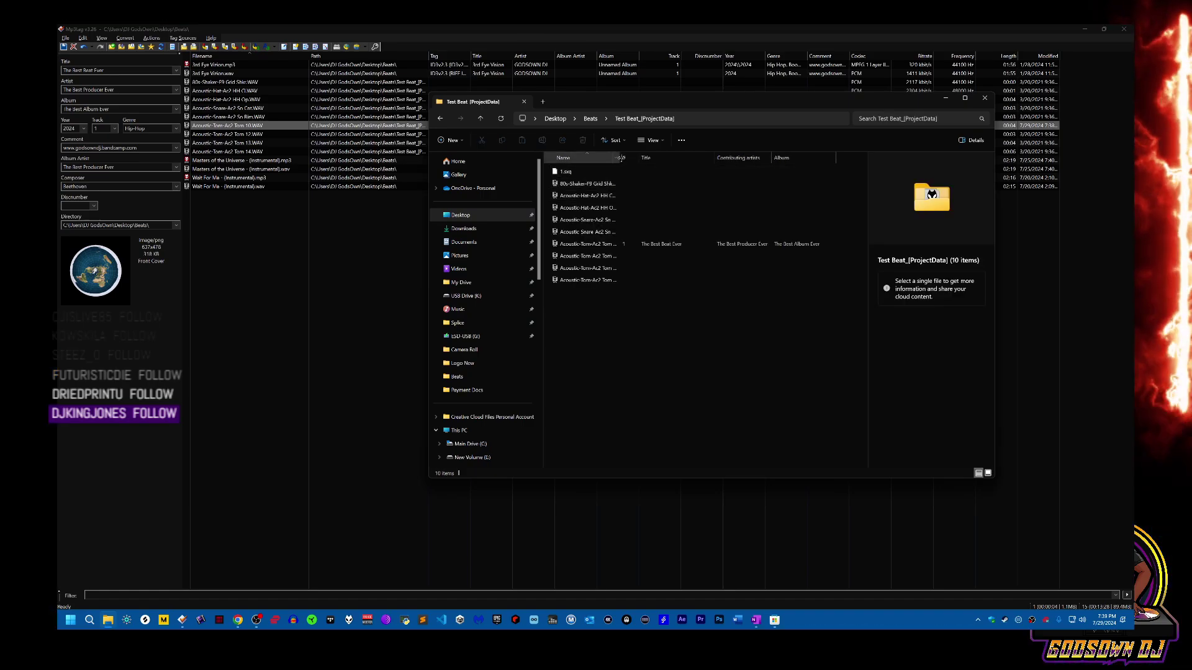
left_click_drag(629, 158, 696, 167)
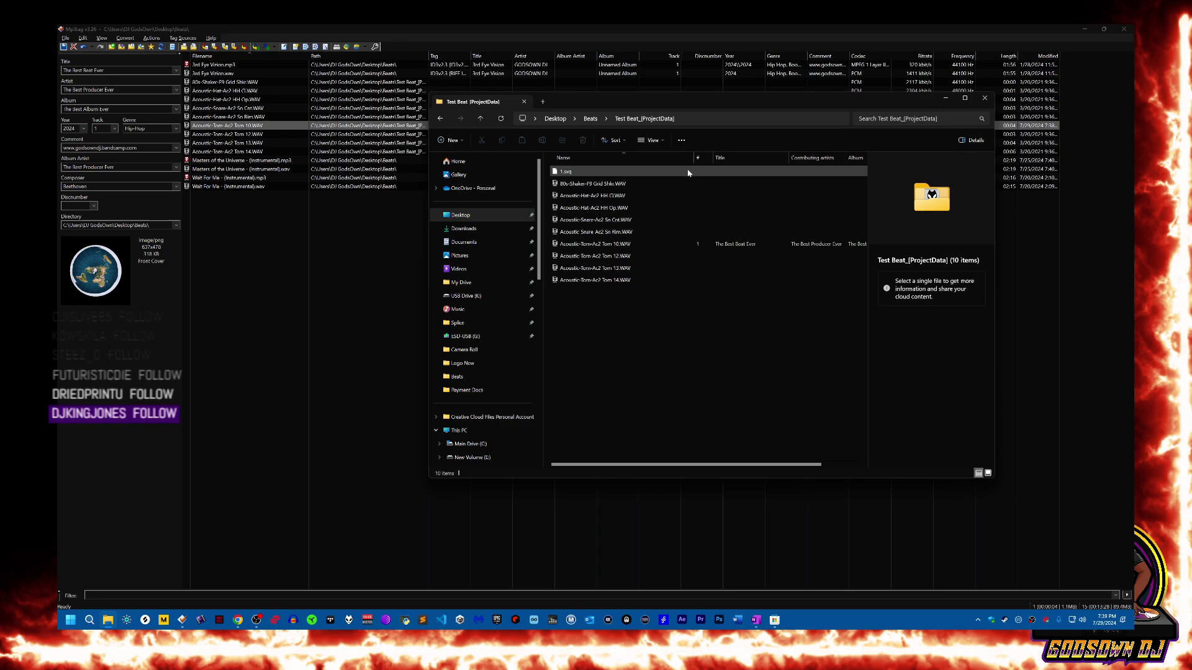
left_click(627, 245)
double_click(627, 246)
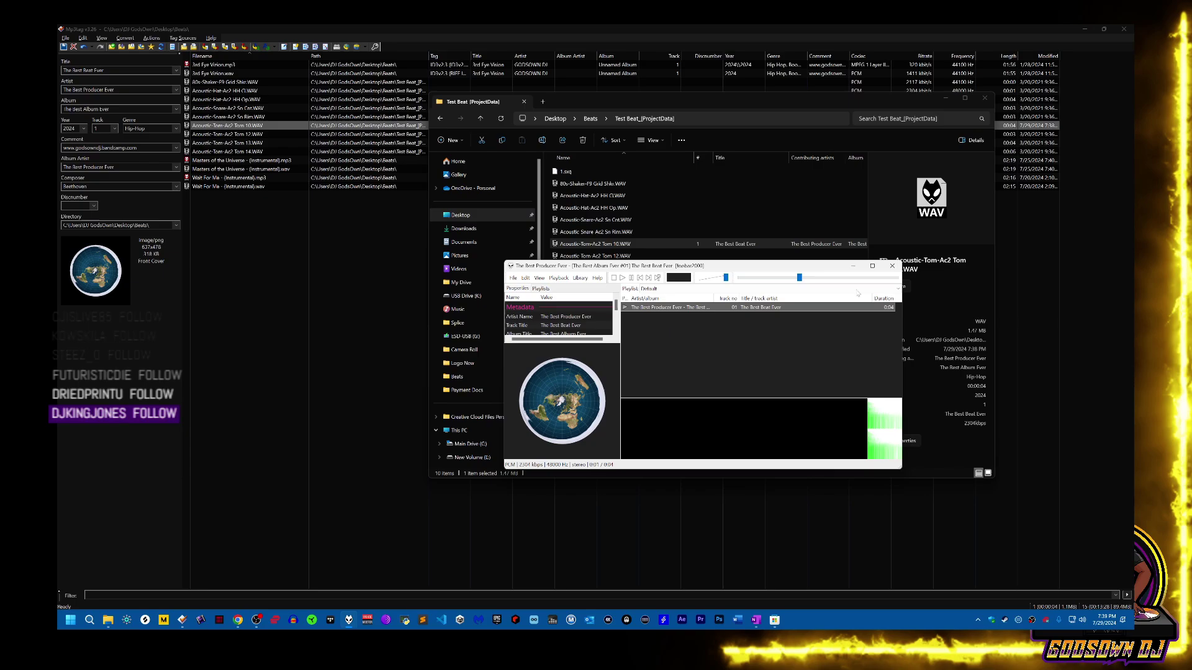
Step: Maximize foobar2000, widen Artist/album, check the Comment value, then close the player
left_click(871, 266)
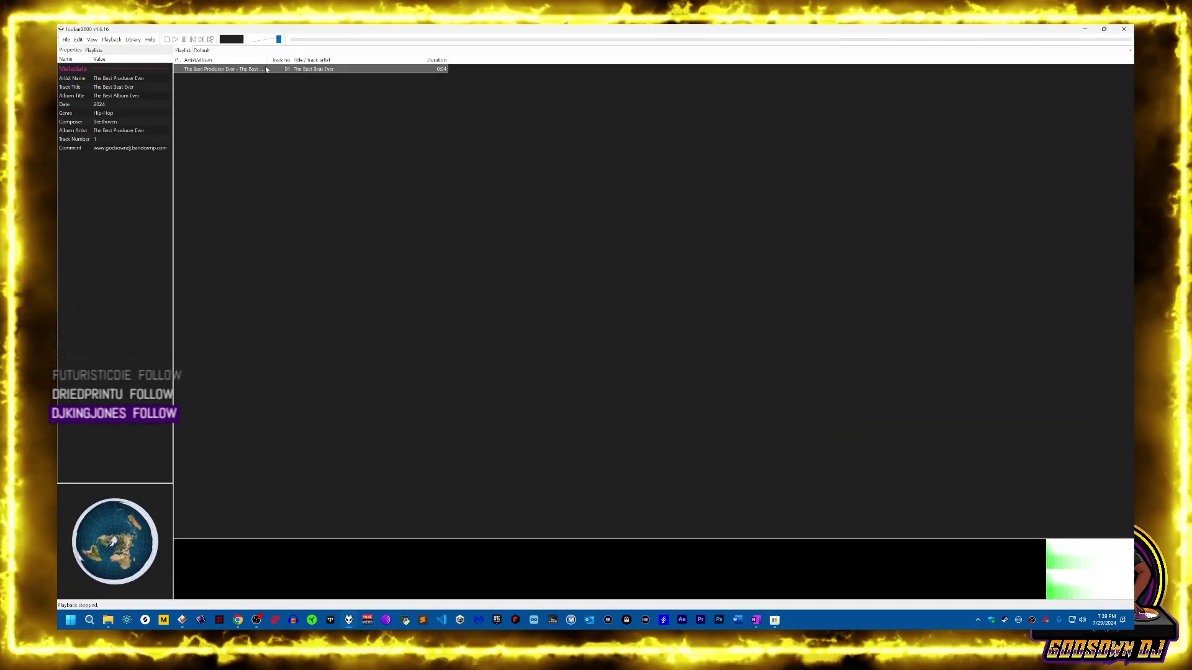
left_click_drag(266, 69, 382, 70)
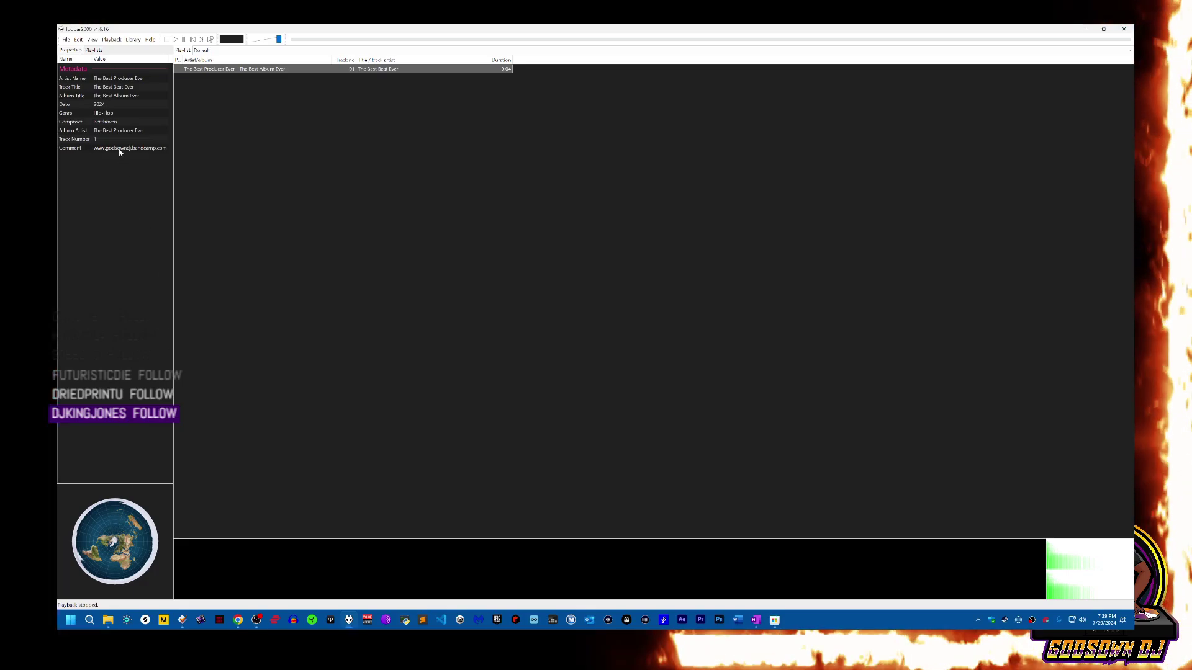
left_click(99, 149)
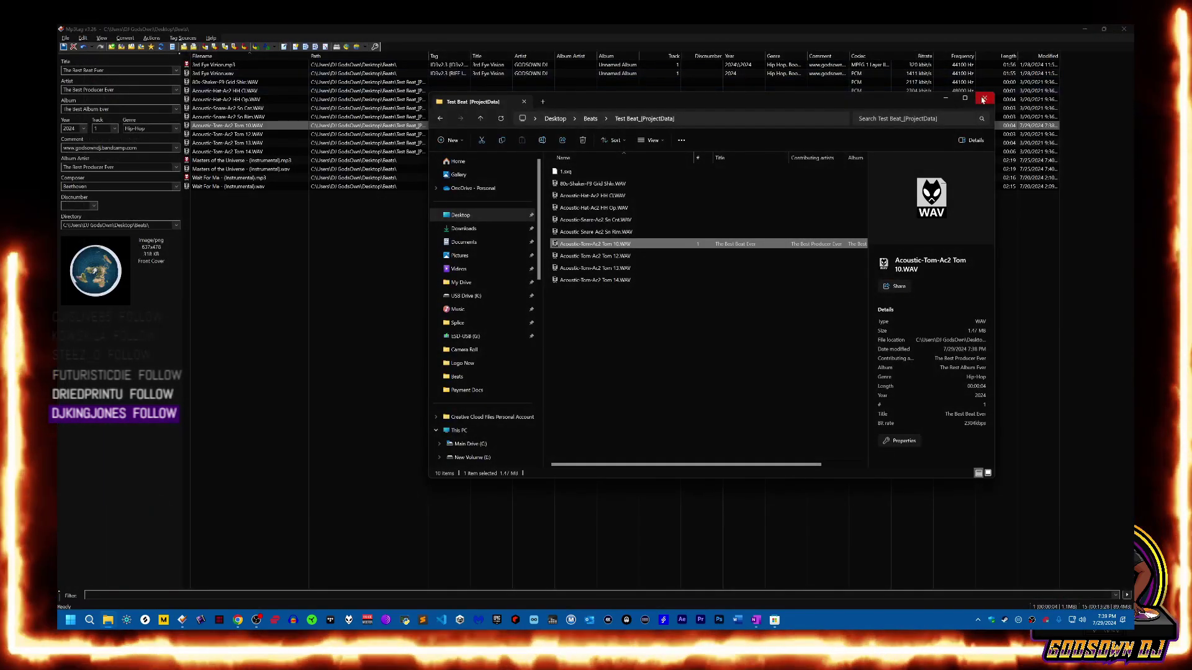
left_click(982, 99)
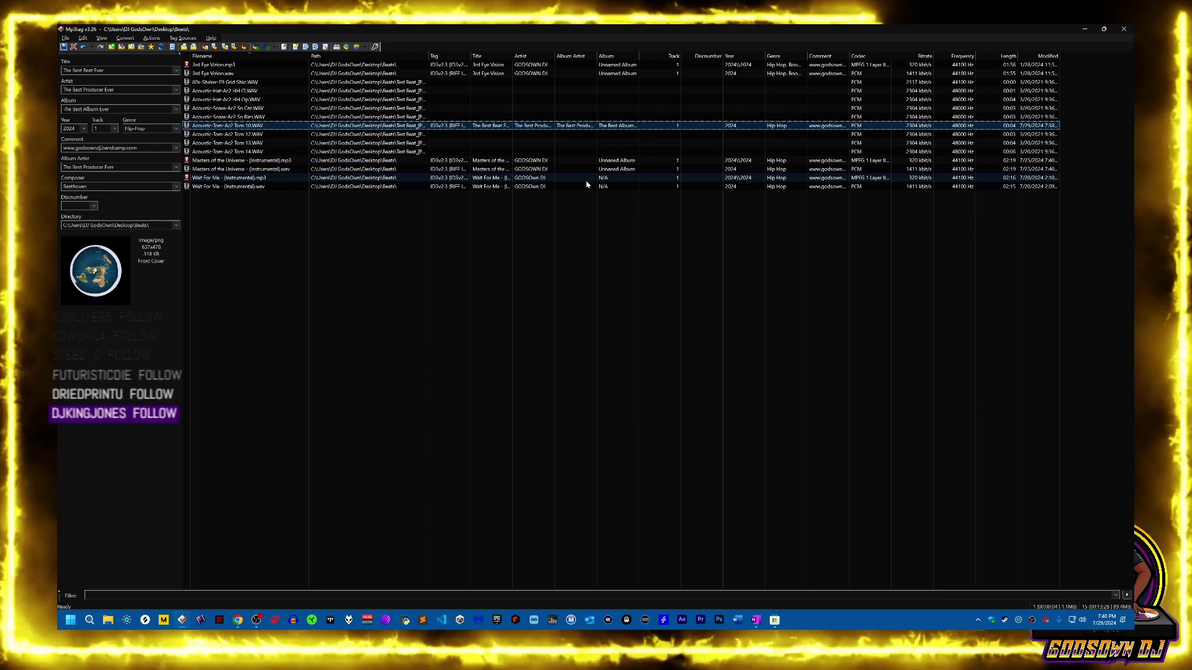
Step: Select the Masters of the Universe files, then the Wait For Me mp3
left_click(233, 160)
left_click(227, 170, "shift")
left_click(226, 171)
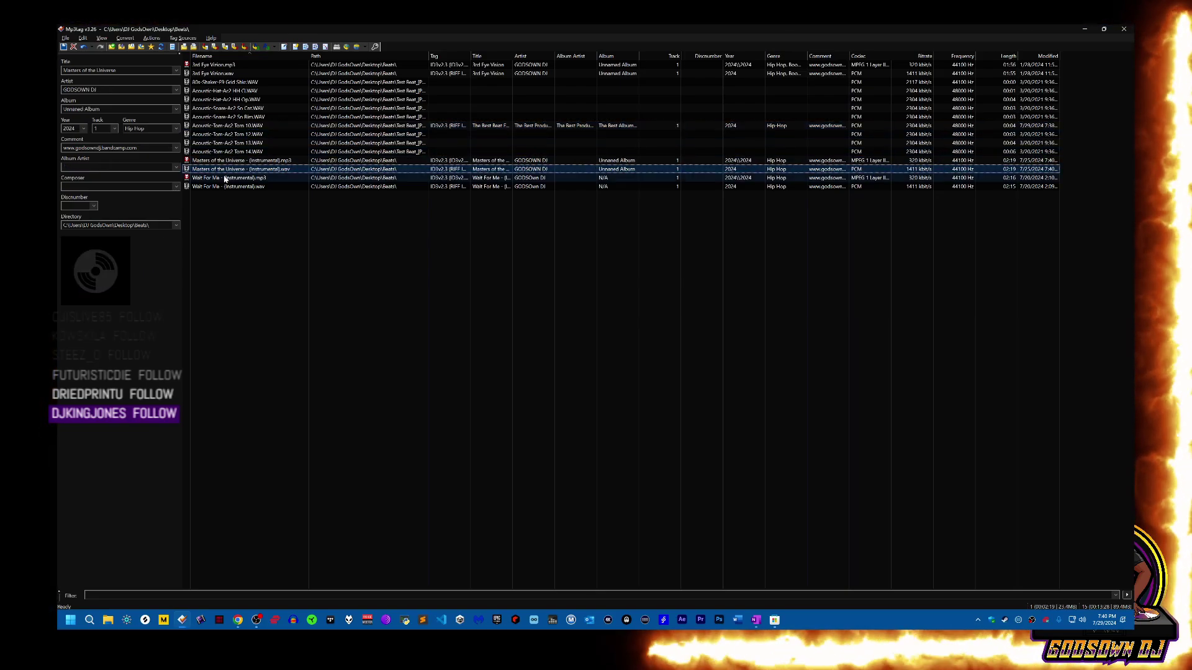
left_click(224, 178)
left_click(224, 186)
left_click(225, 180)
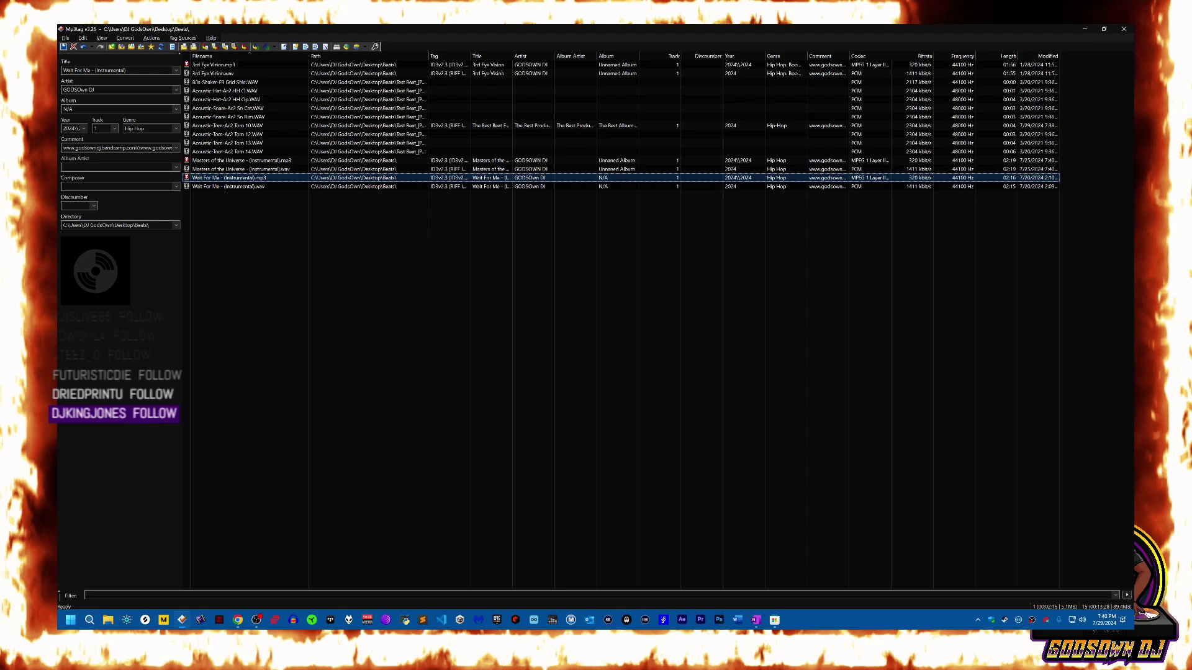
Step: Set its Album to < blank > and inspect the Year and Comment values
left_click(124, 108)
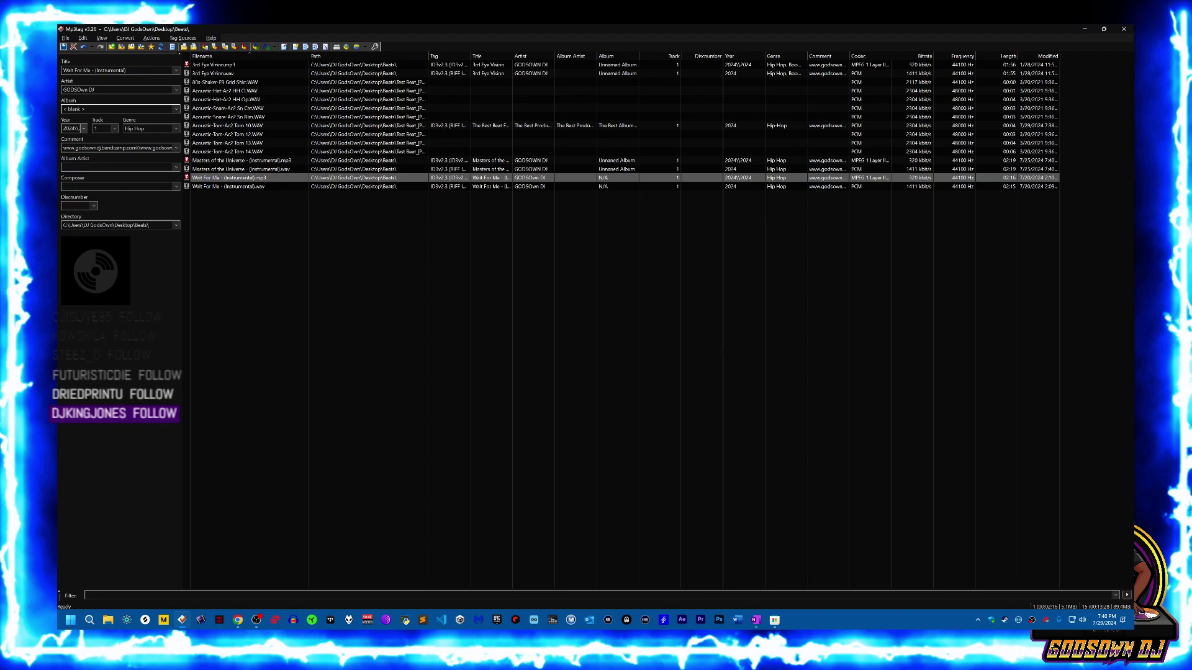
key("Tab")
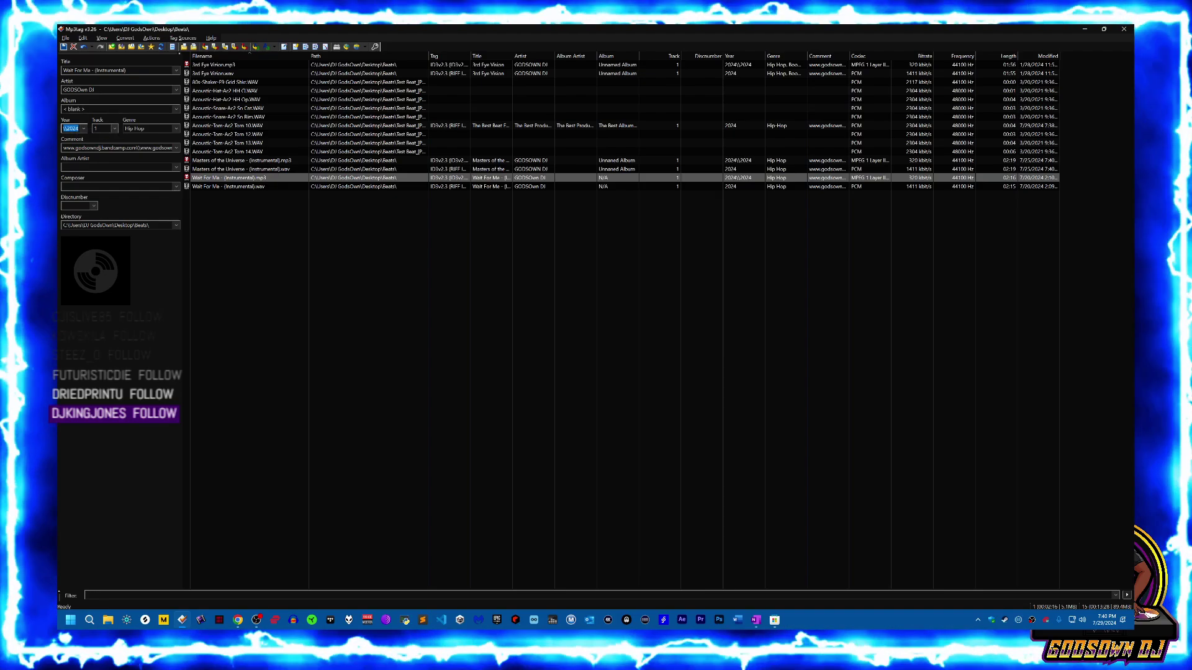
left_click_drag(78, 128, 62, 130)
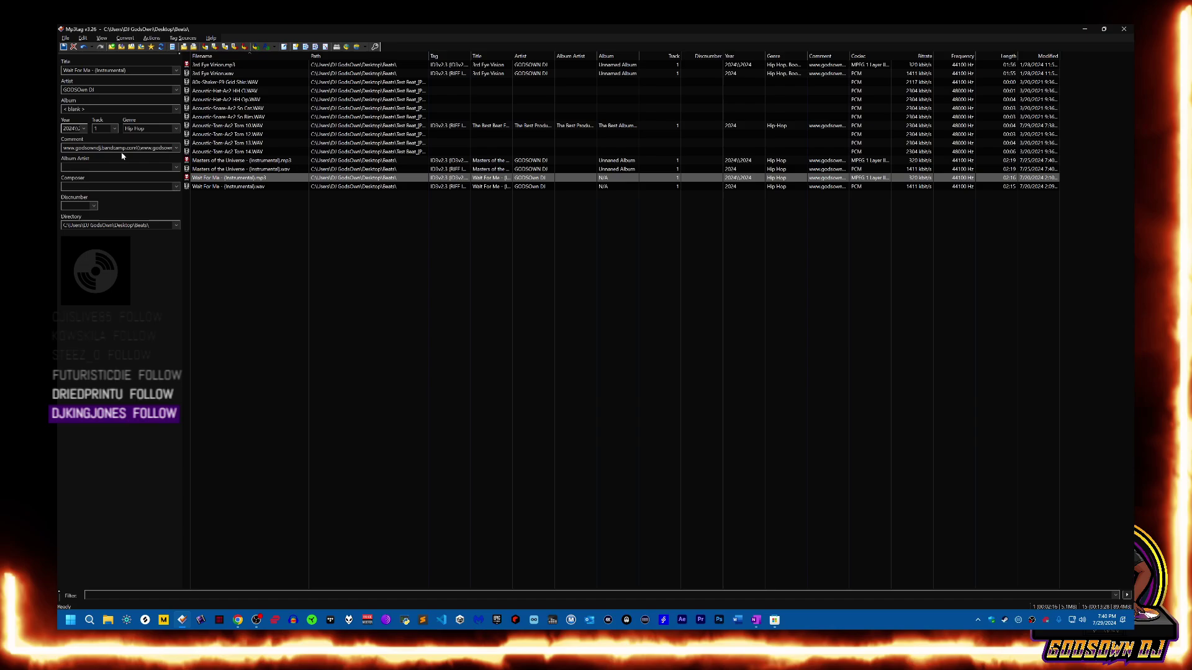
left_click(141, 148)
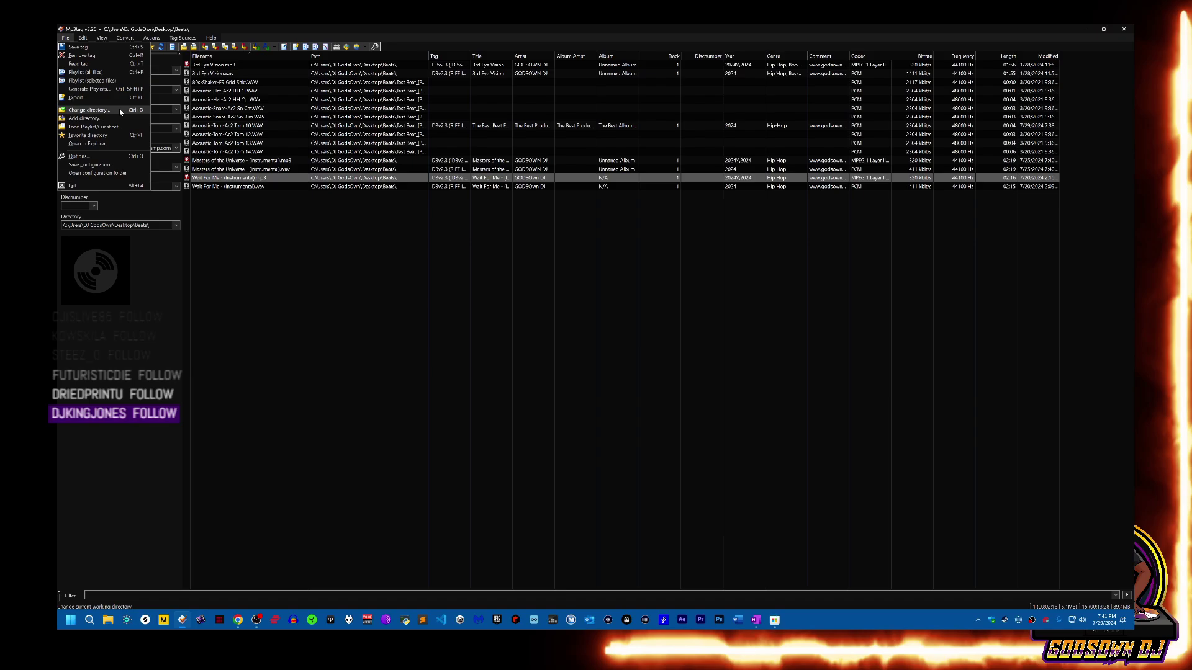
Step: Discard the unsaved album change, select the two Acoustic-Hat WAV files, and close Microsoft Store
left_click(235, 184)
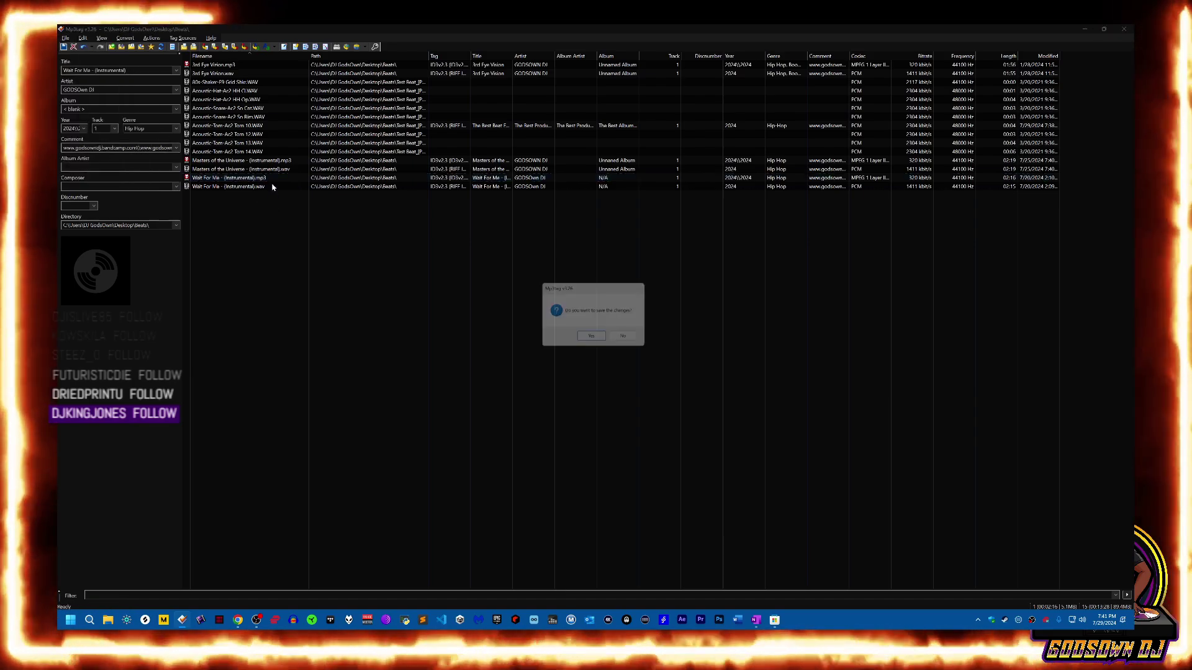
left_click(629, 340)
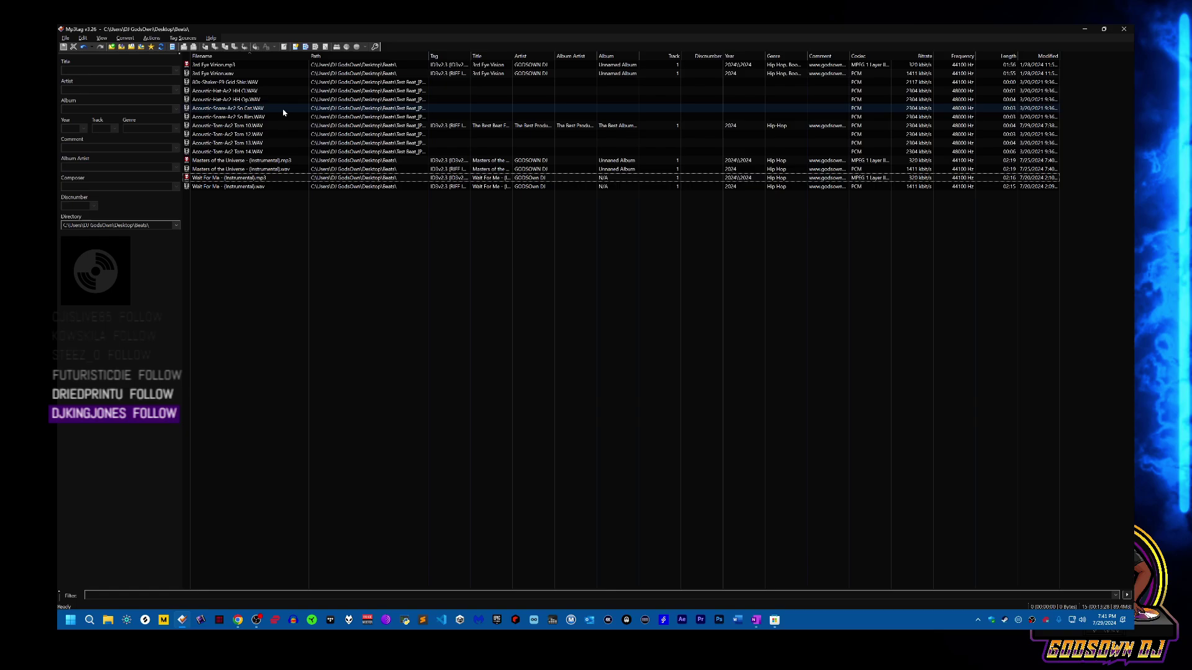
left_click(226, 91)
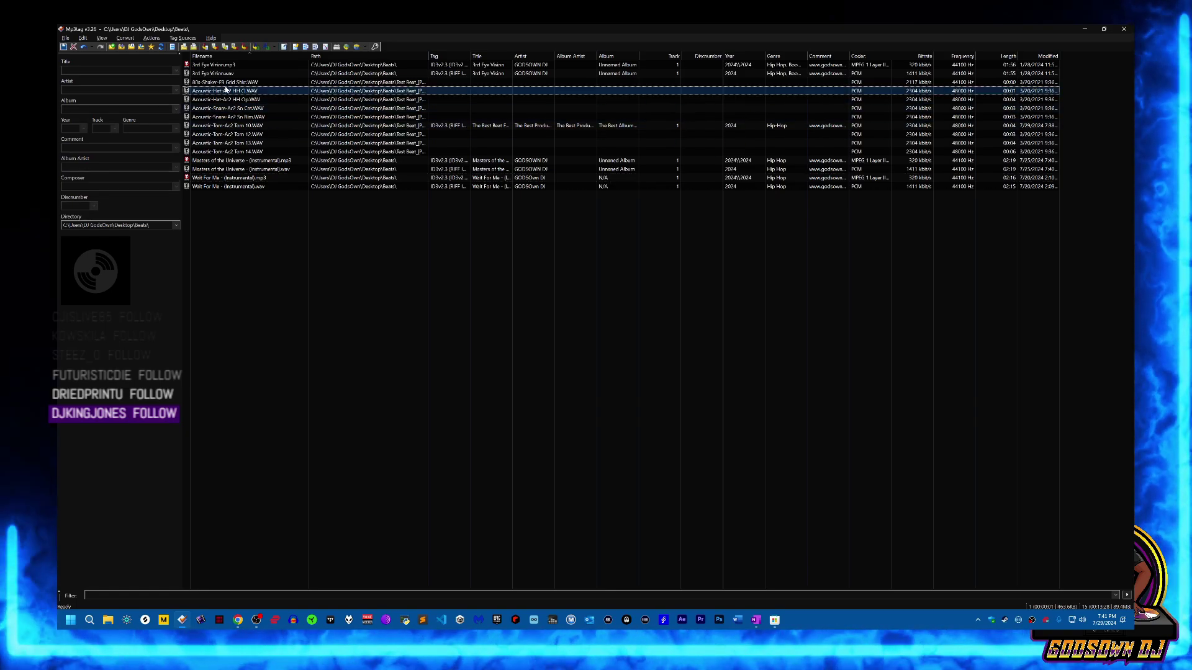
left_click(218, 101)
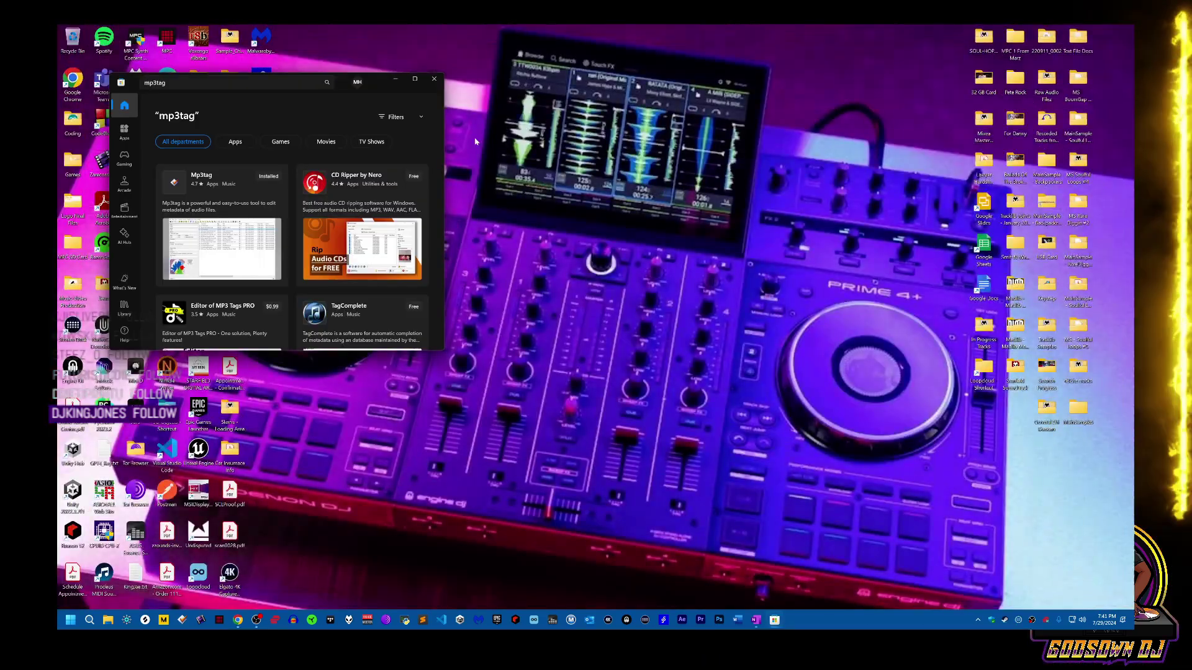
left_click(435, 80)
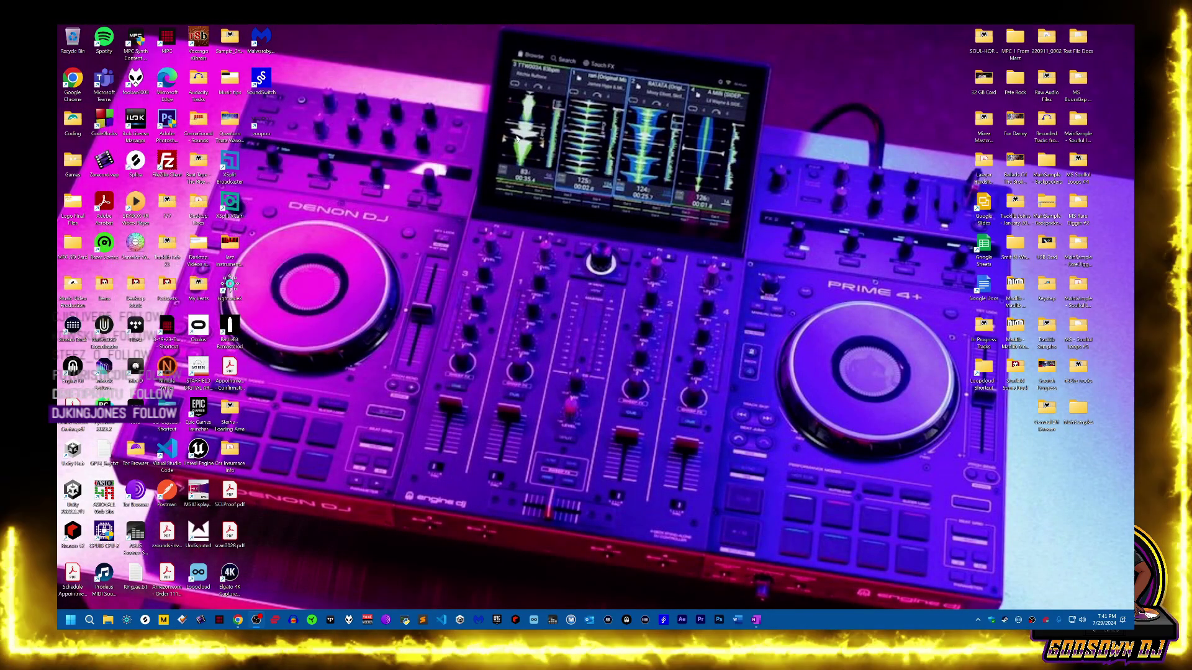